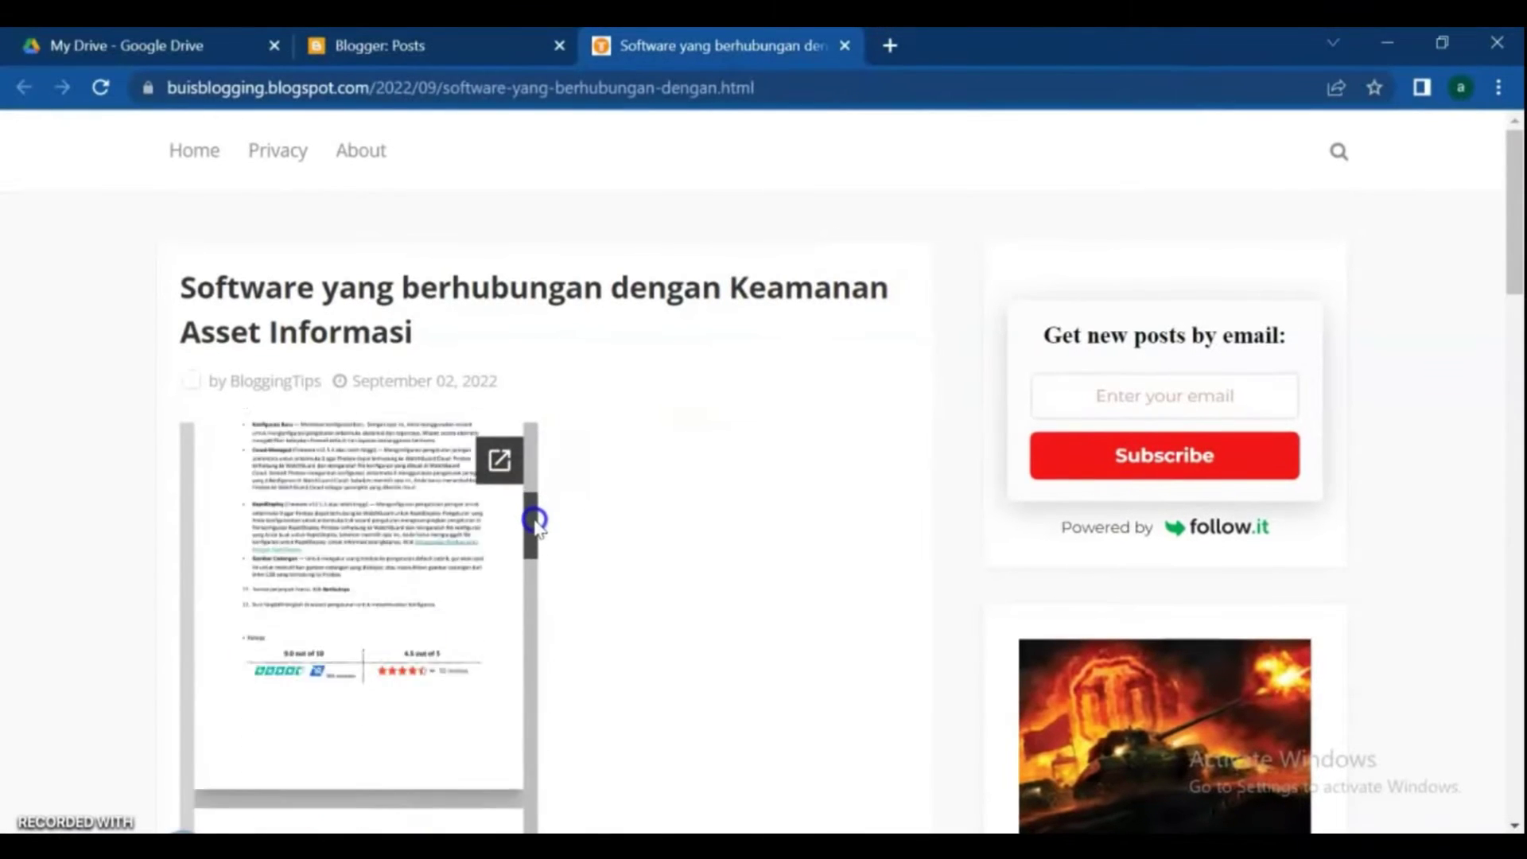
drag(534, 521, 543, 676)
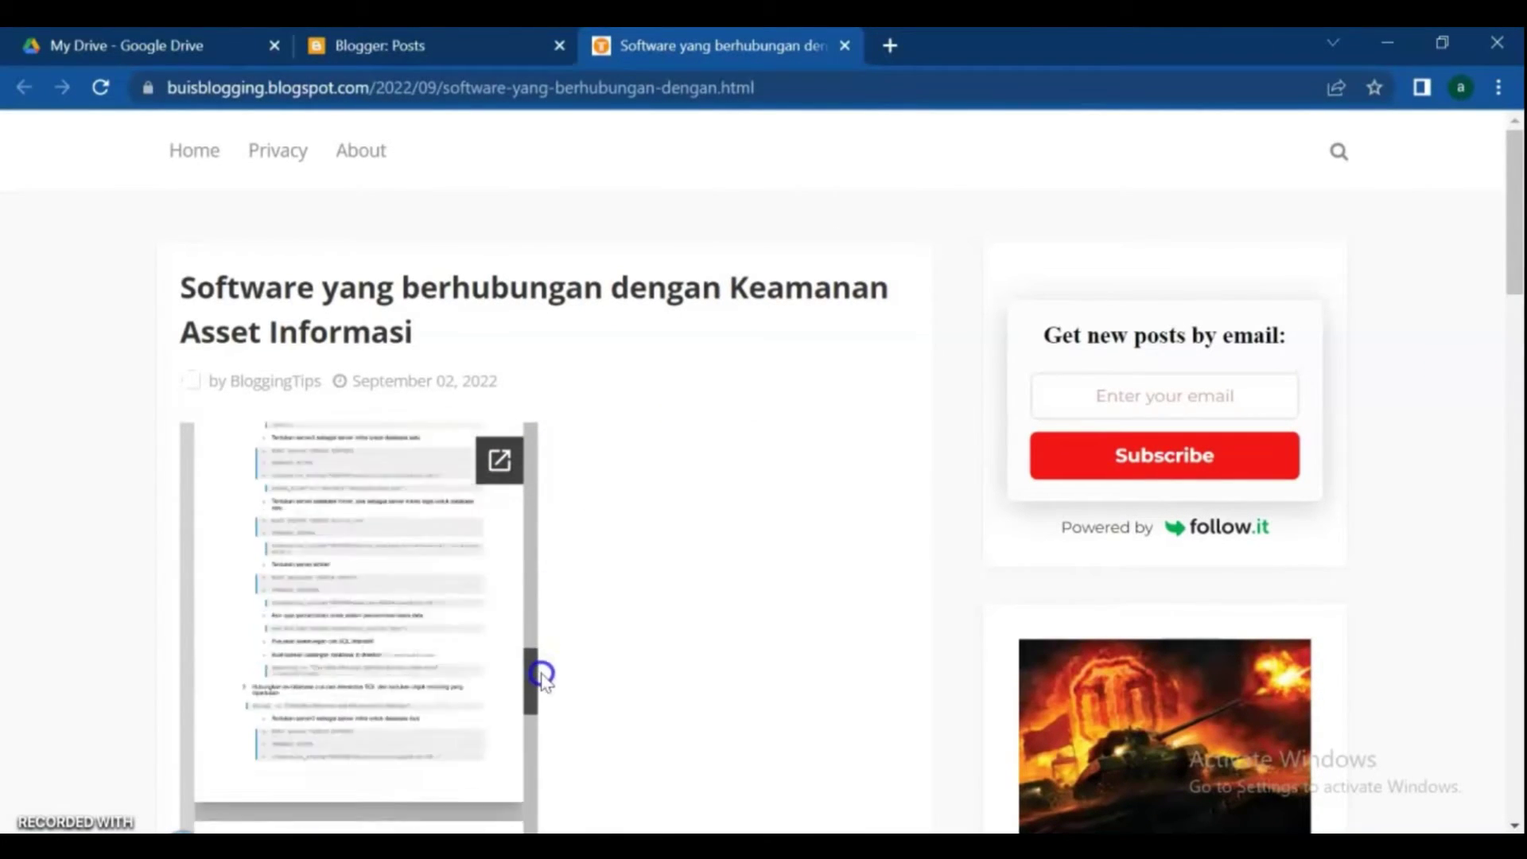
Step: Open the PDF embedded in the published post in Google Drive
click(499, 459)
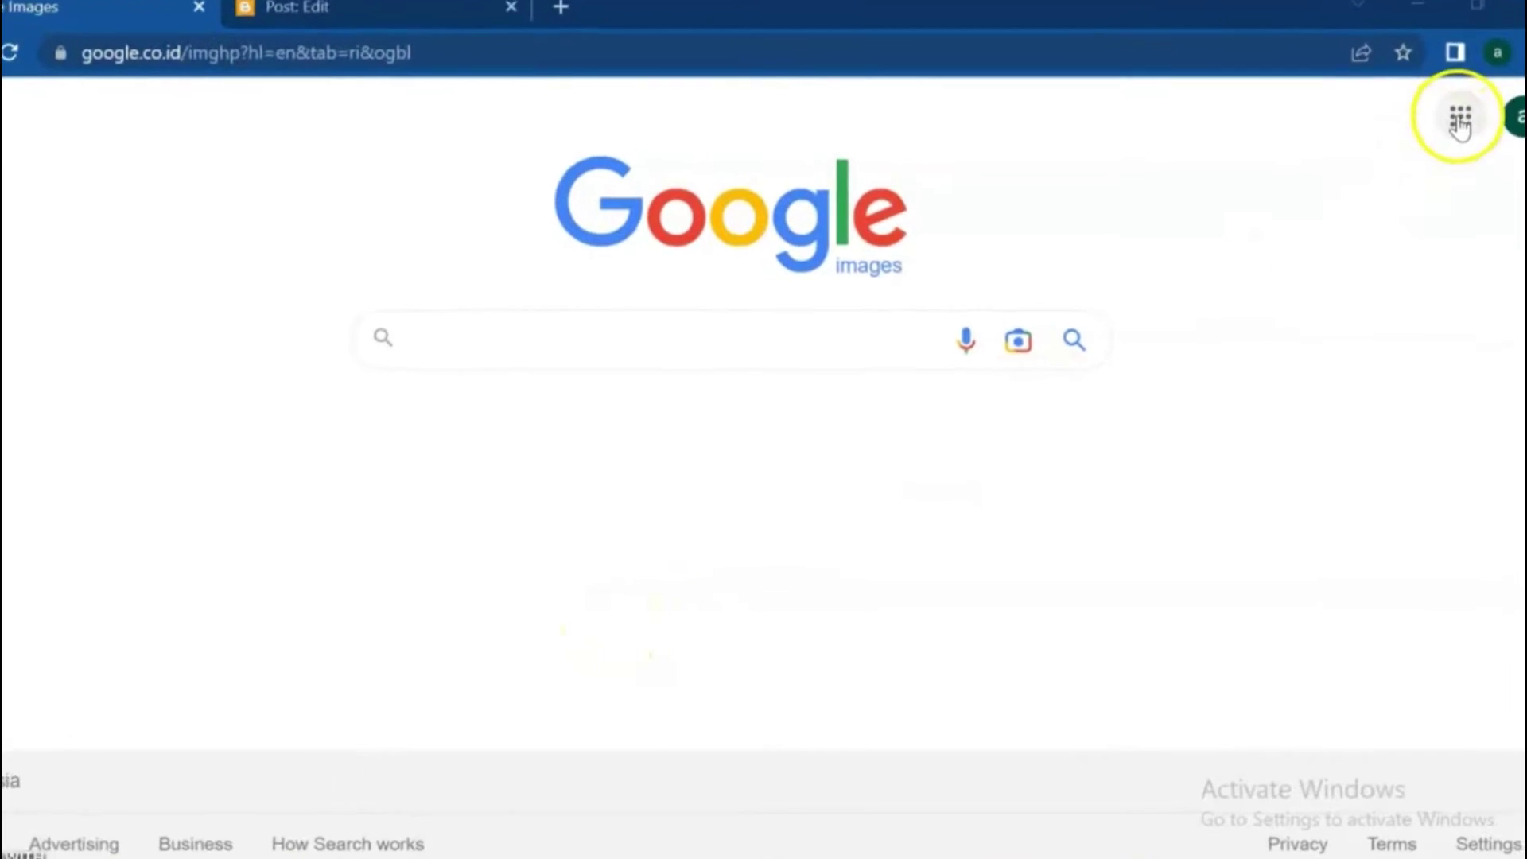
Step: Reach Google Drive's My Drive through the Google apps grid and bring up the New menu
click(1461, 120)
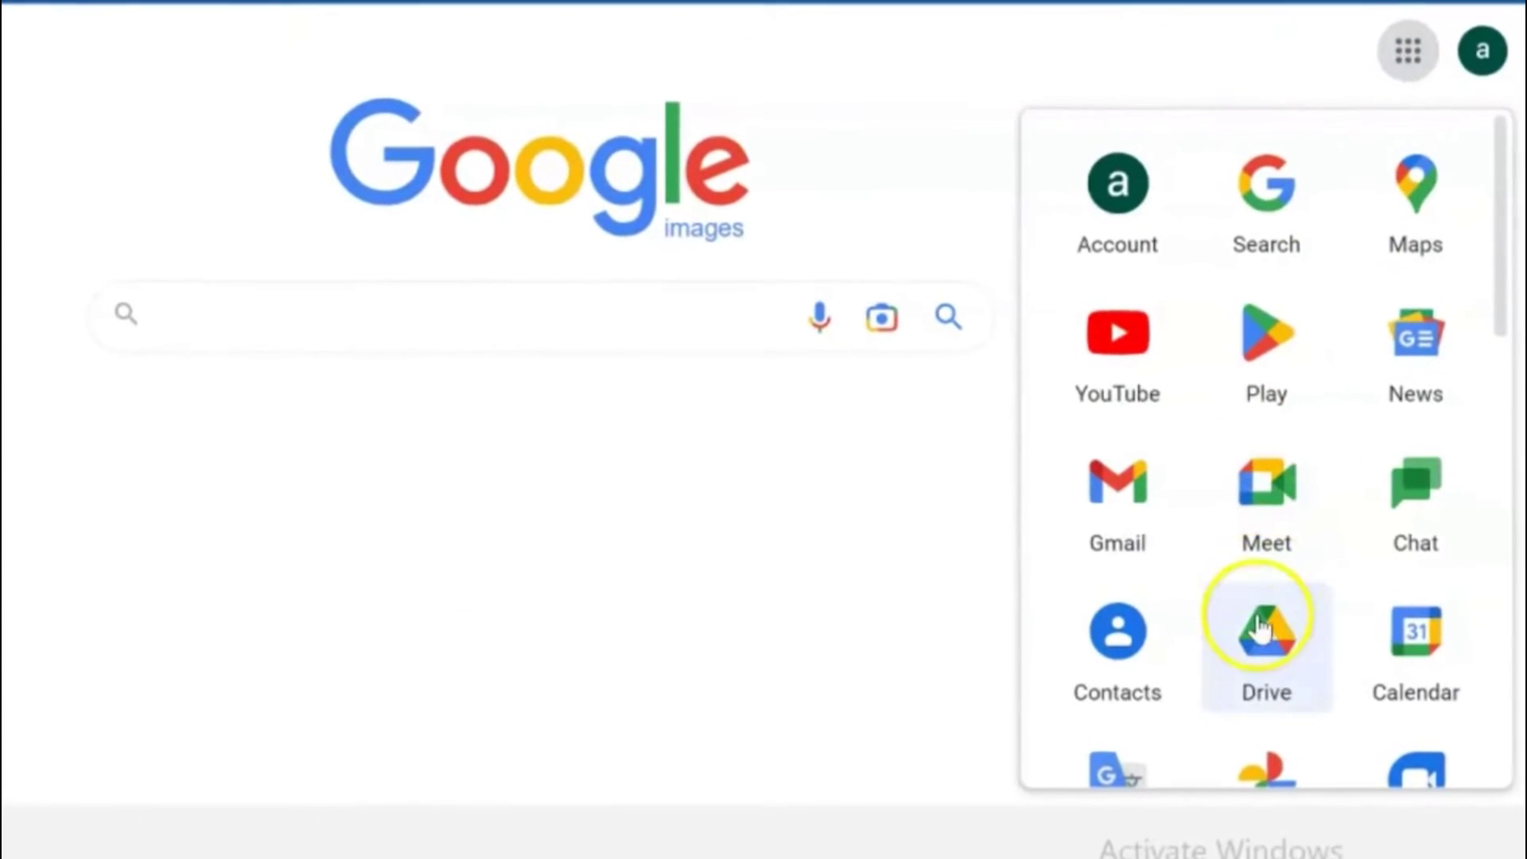
click(1267, 663)
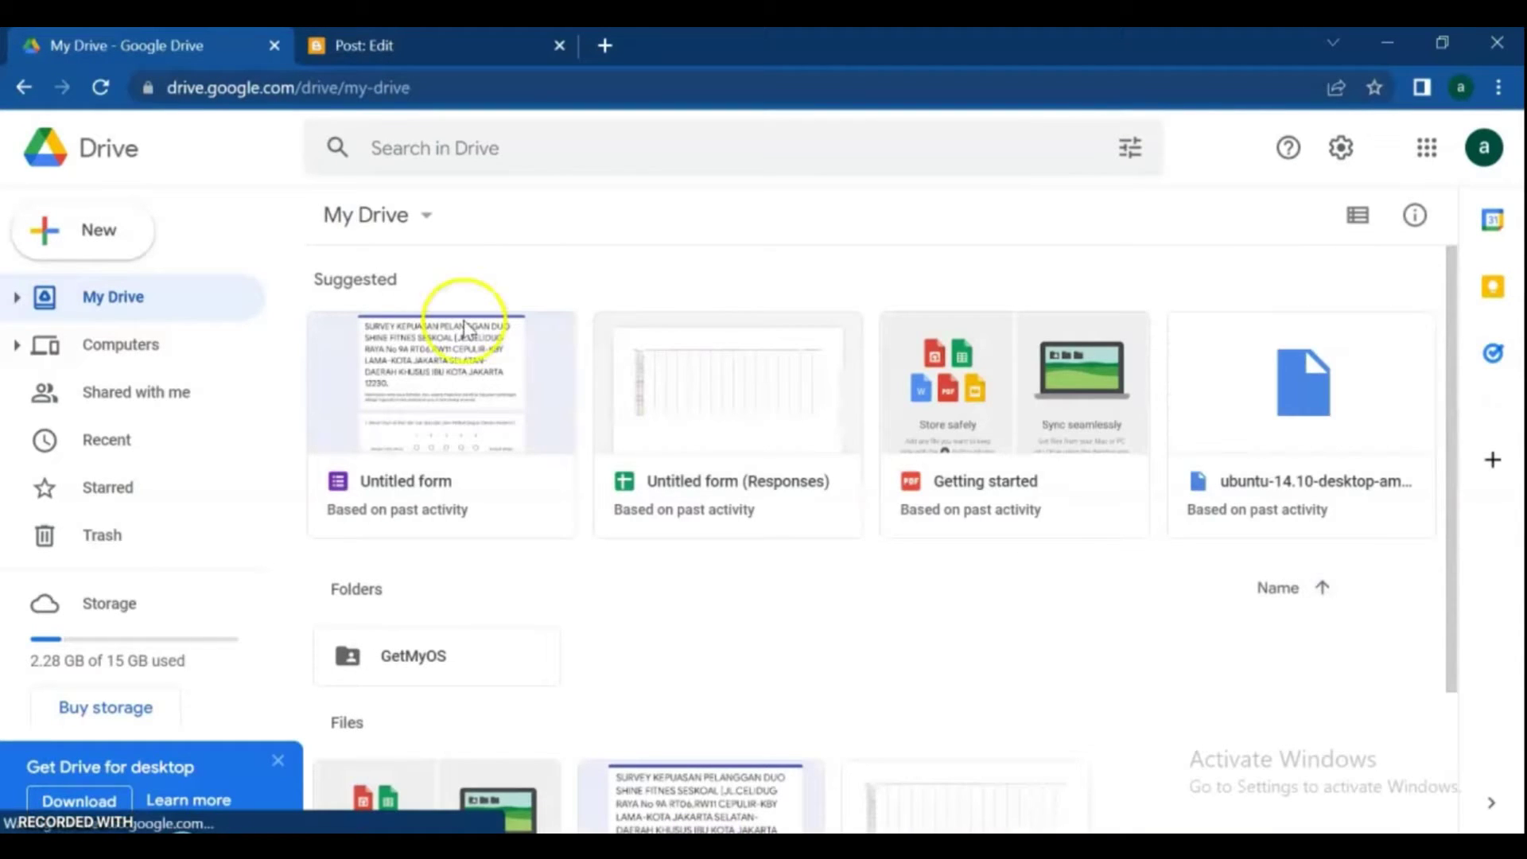
click(102, 234)
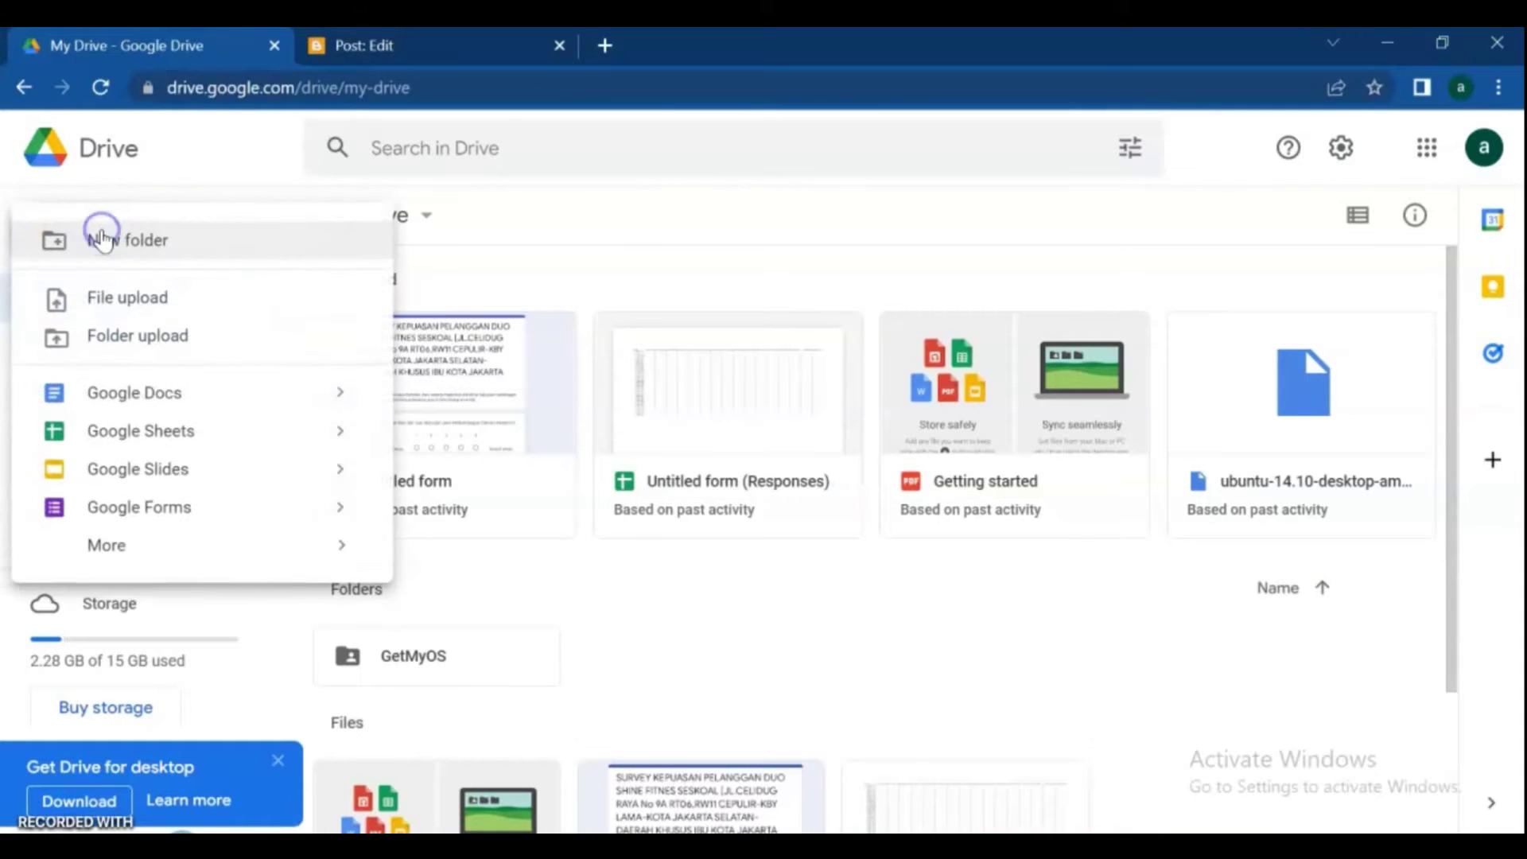
Step: Upload 'Information Access Security_UAS .pdf' from Downloads to My Drive and preview it
click(140, 300)
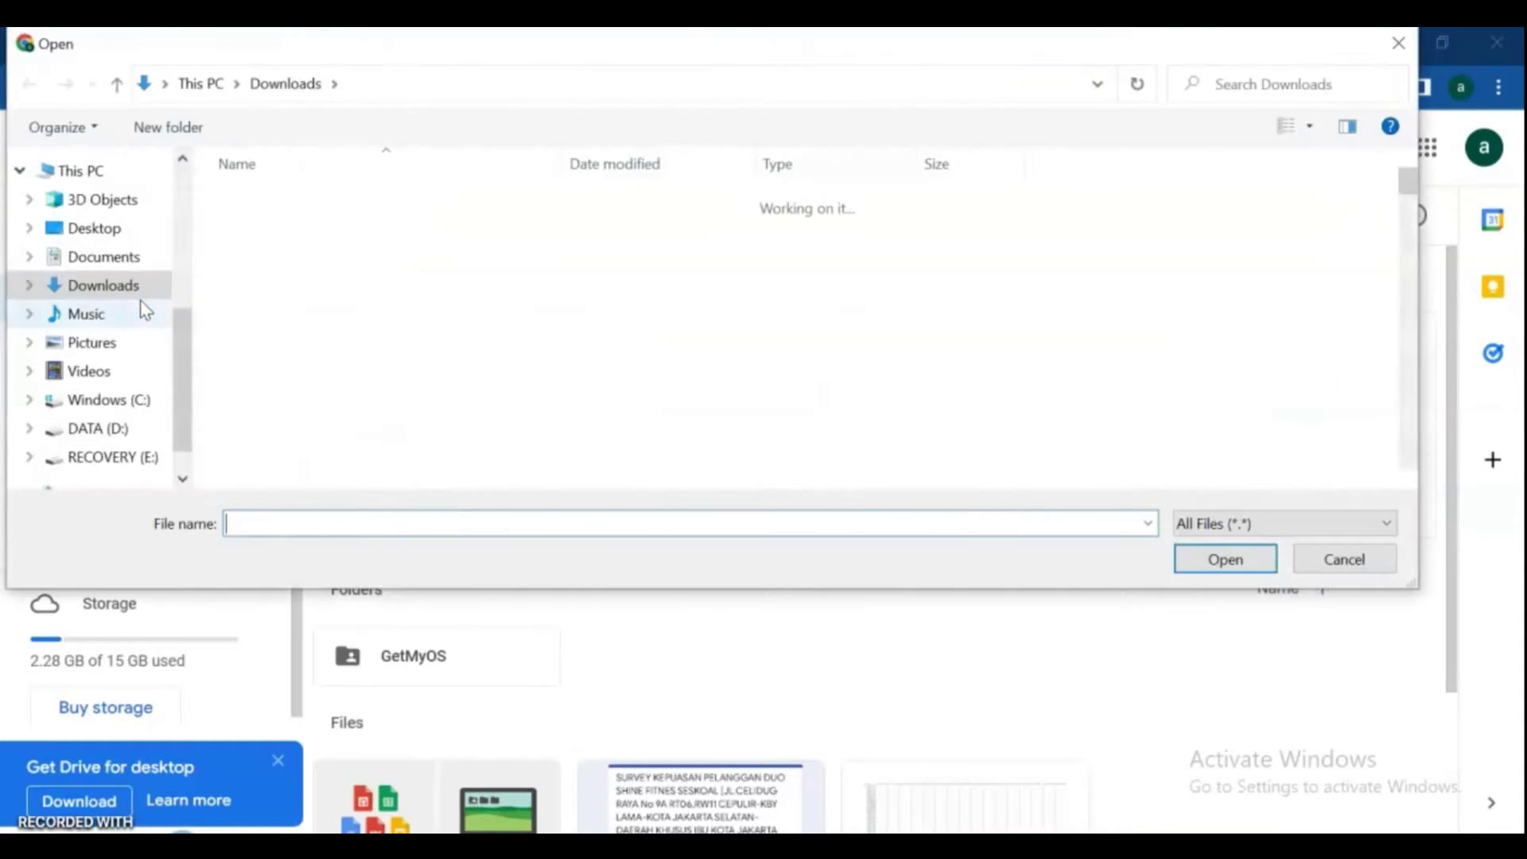
click(265, 231)
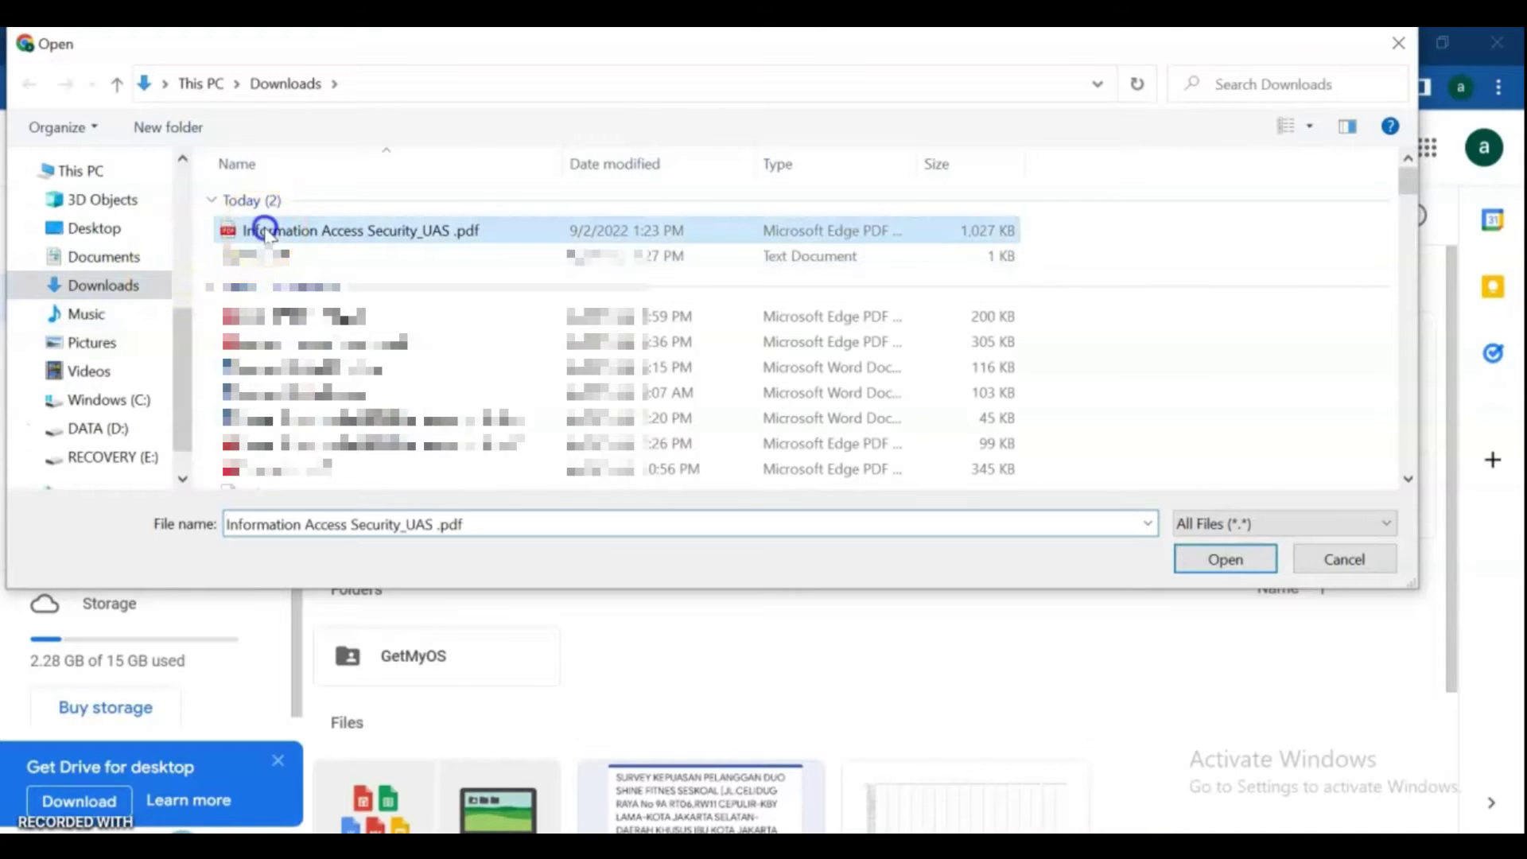
click(1226, 559)
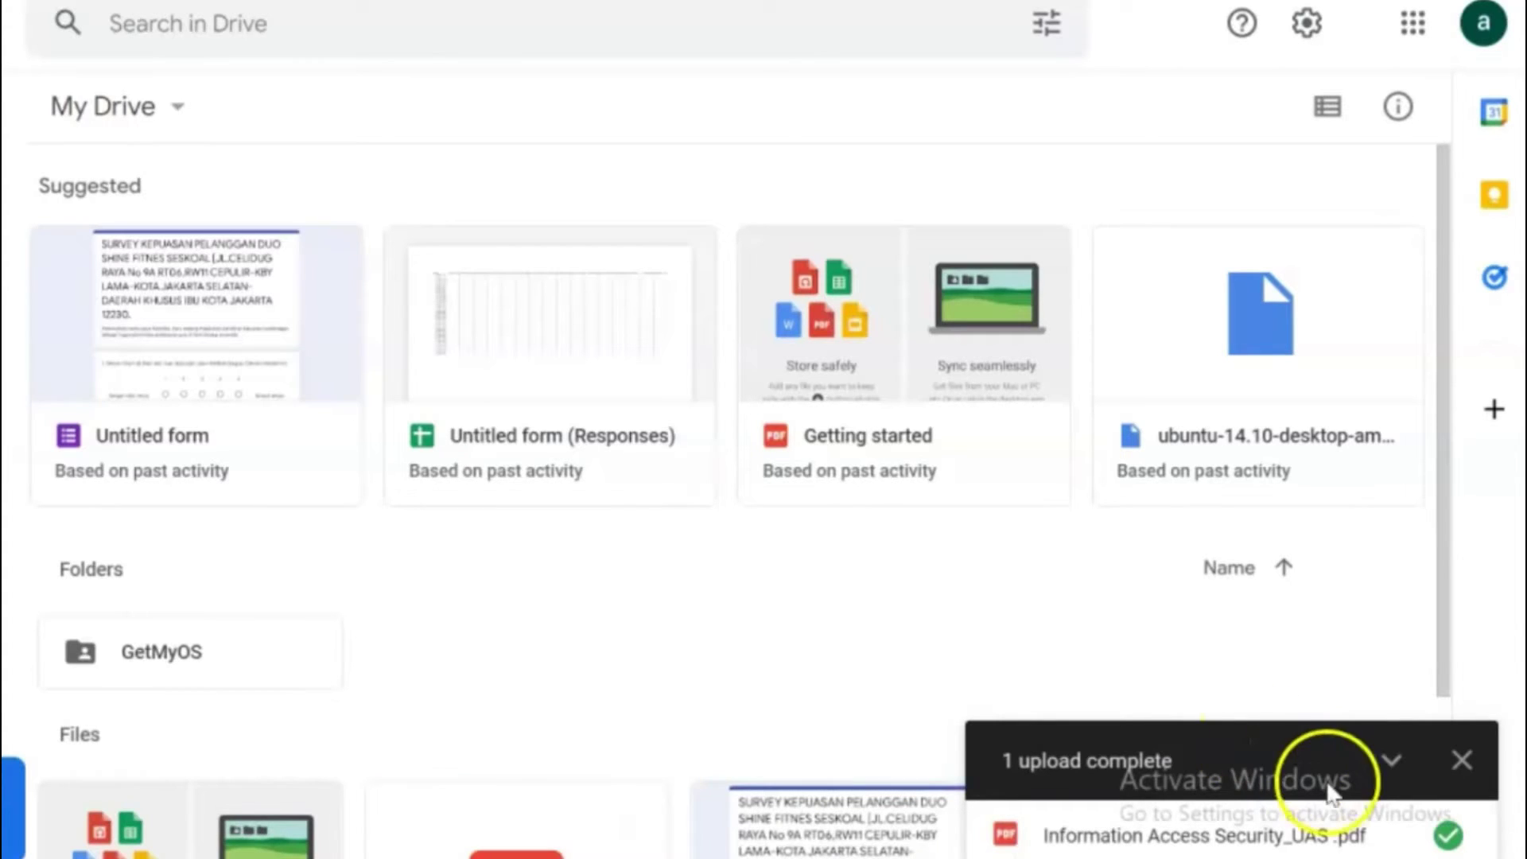
mouse_move(1266, 804)
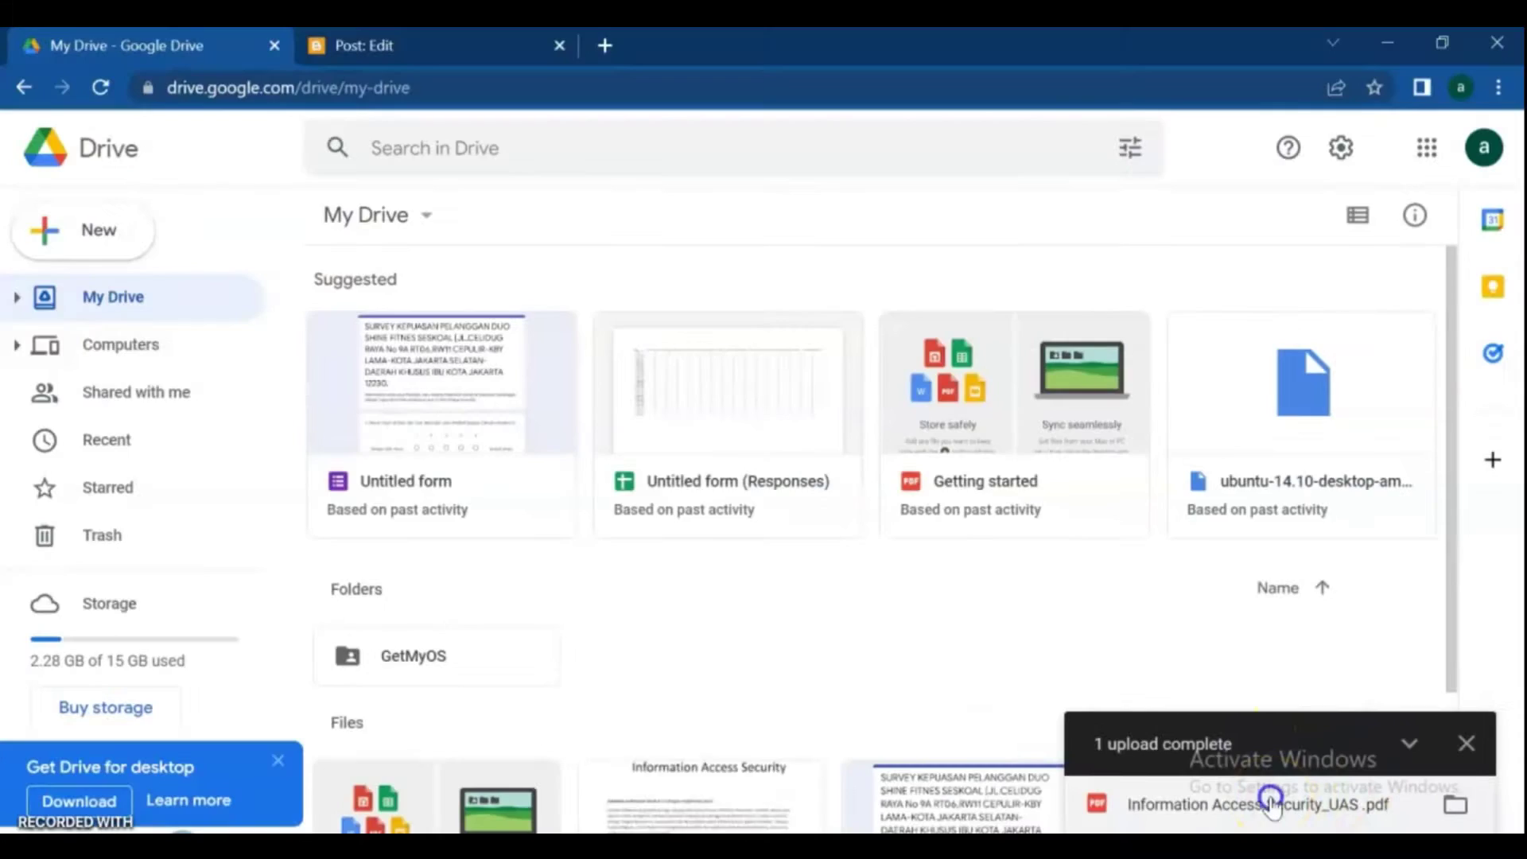
click(1268, 801)
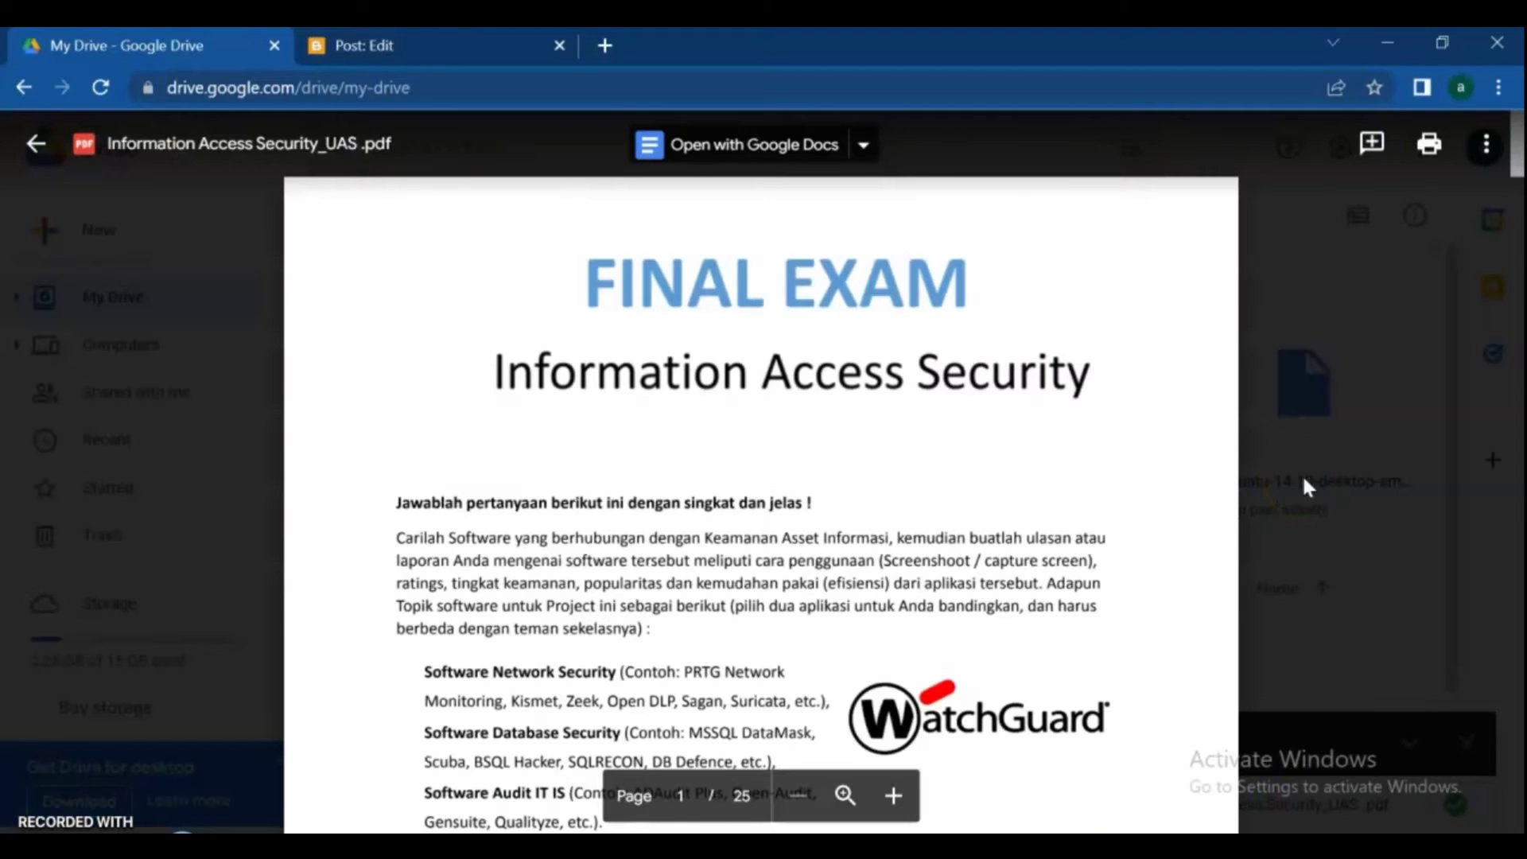
Step: Open the uploaded PDF's Share dialog and show its General access options
click(1493, 153)
click(1241, 203)
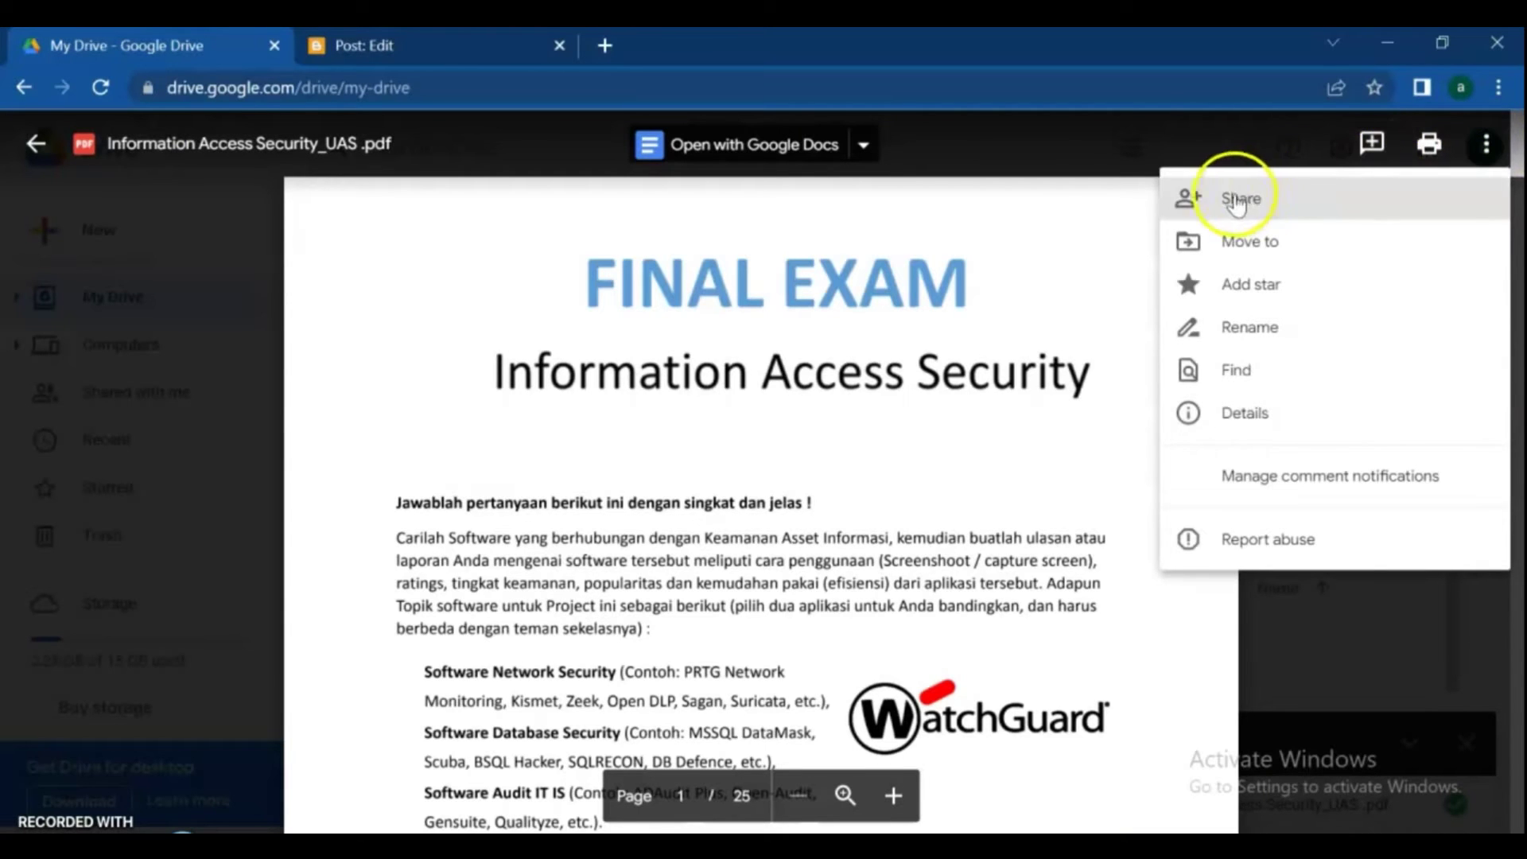
click(1223, 201)
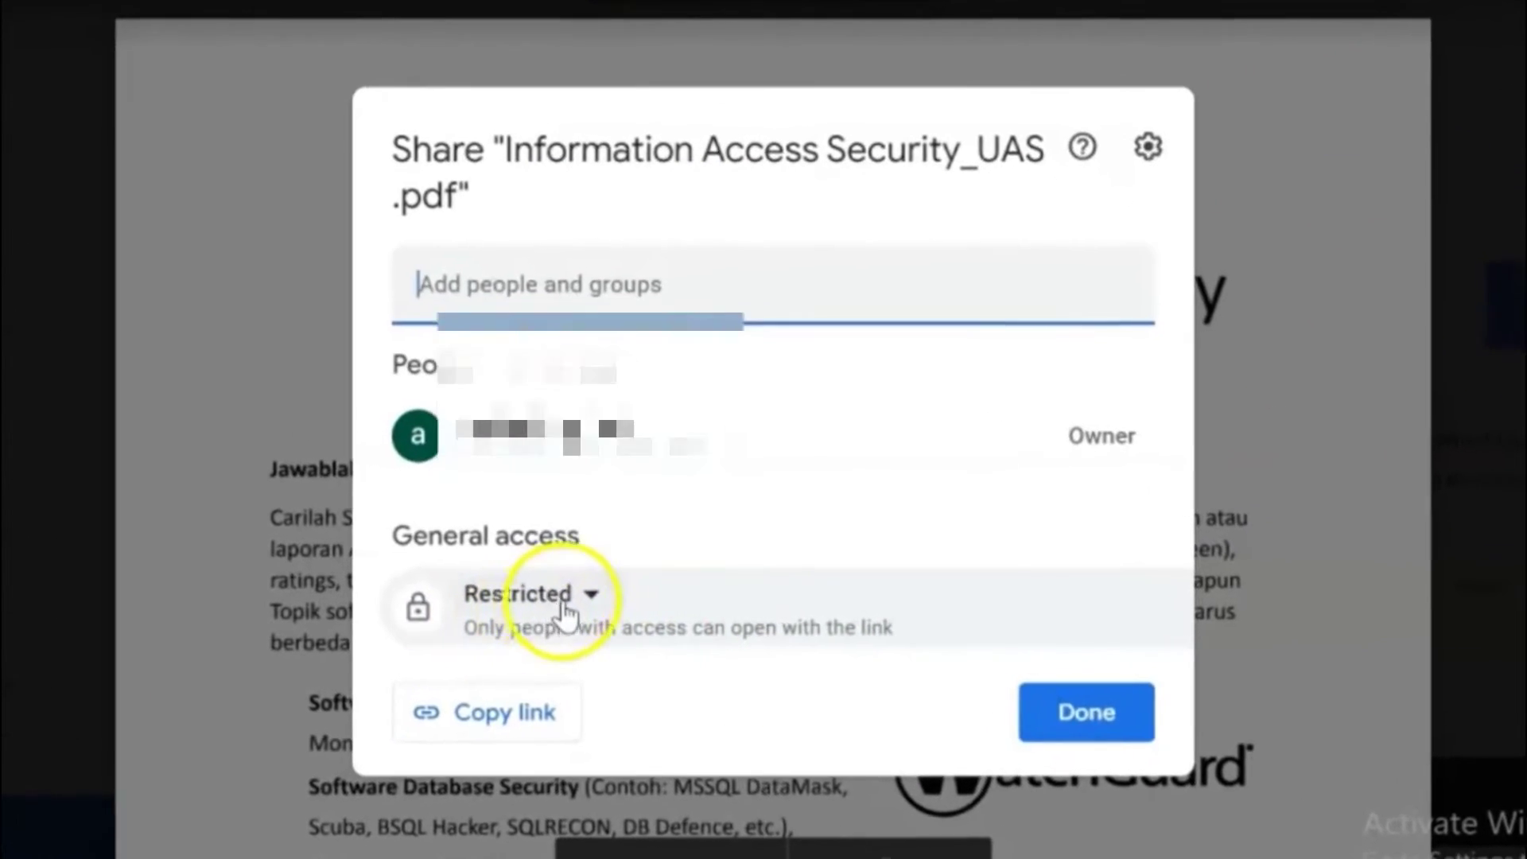
click(596, 595)
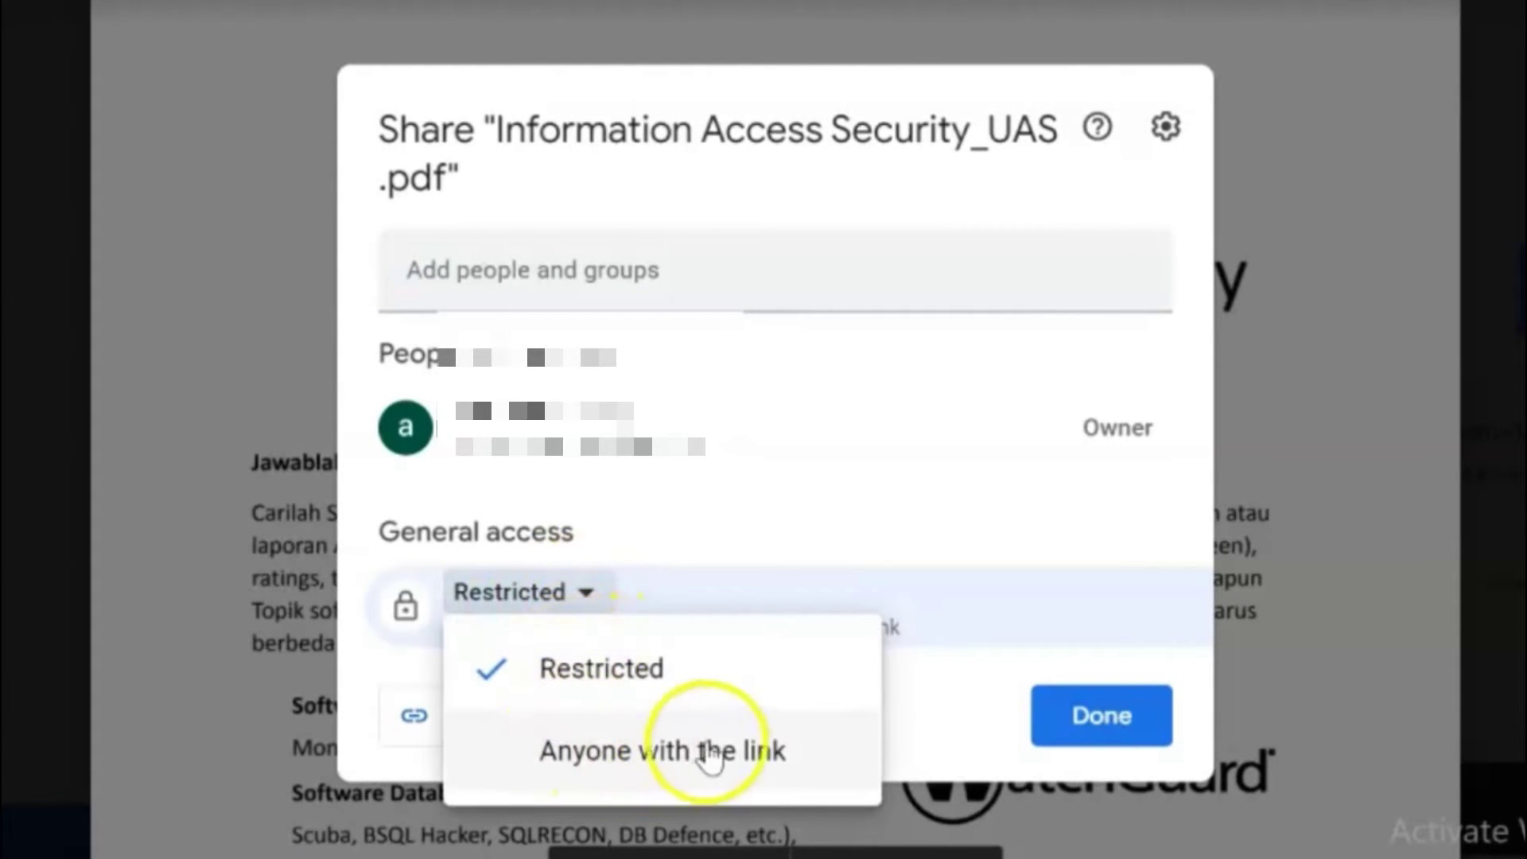
Step: Set the PDF's General access to Anyone with the link as Viewer
click(761, 755)
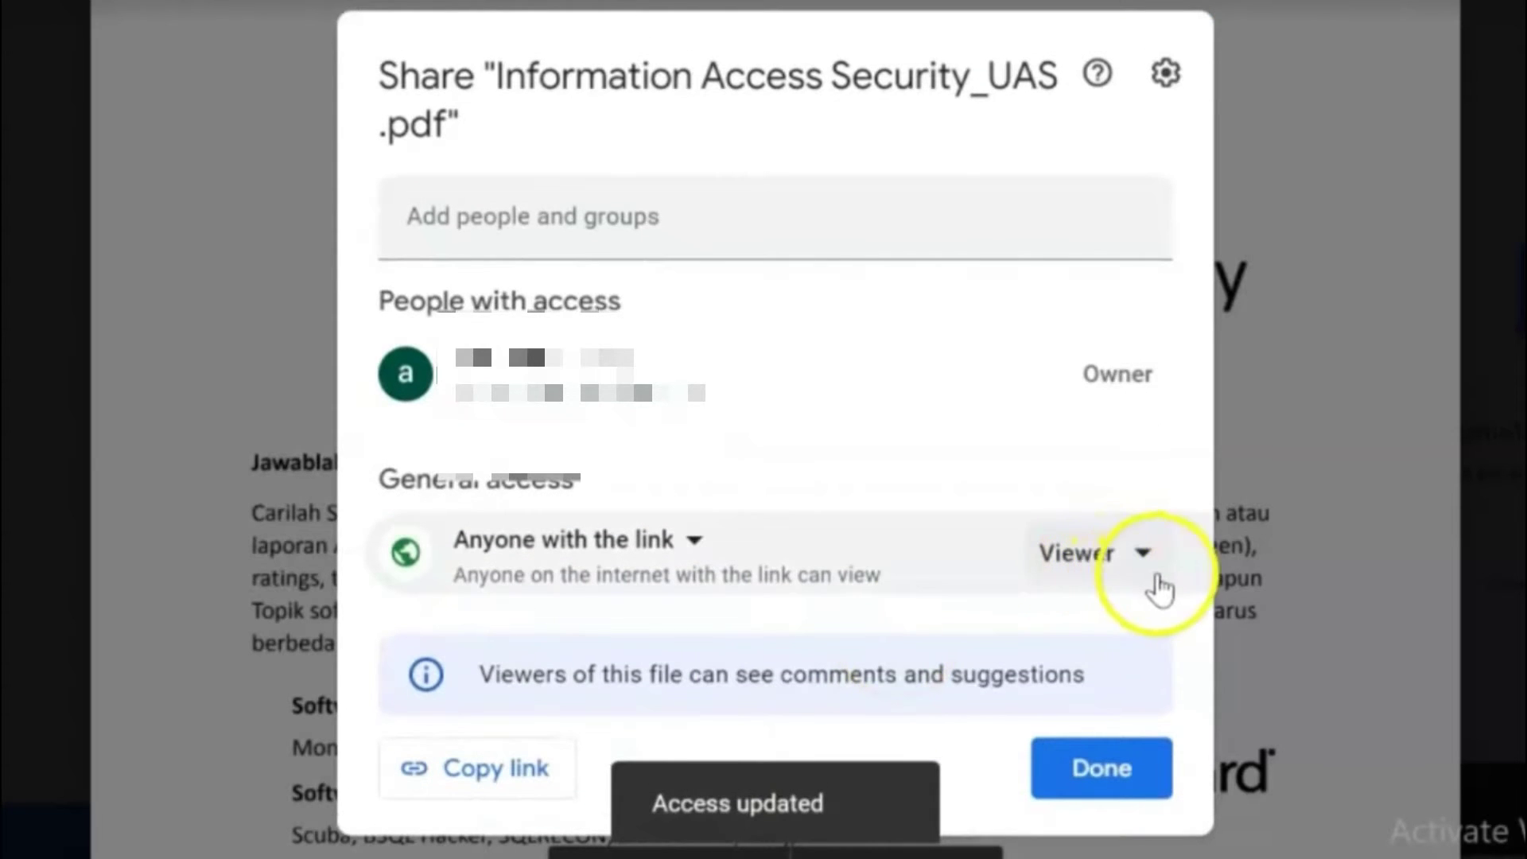
click(1145, 557)
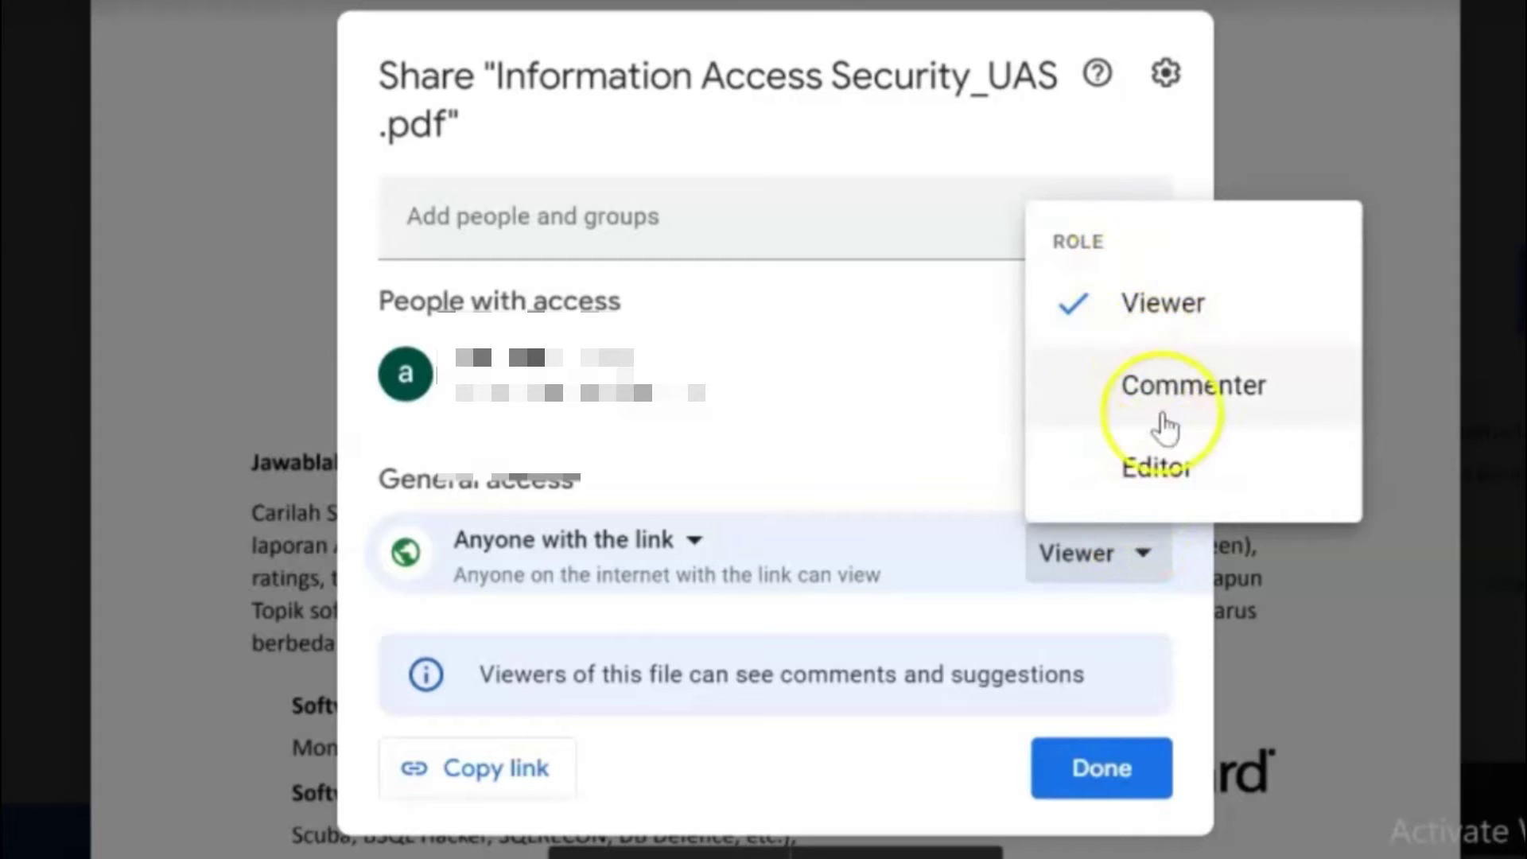
click(1145, 310)
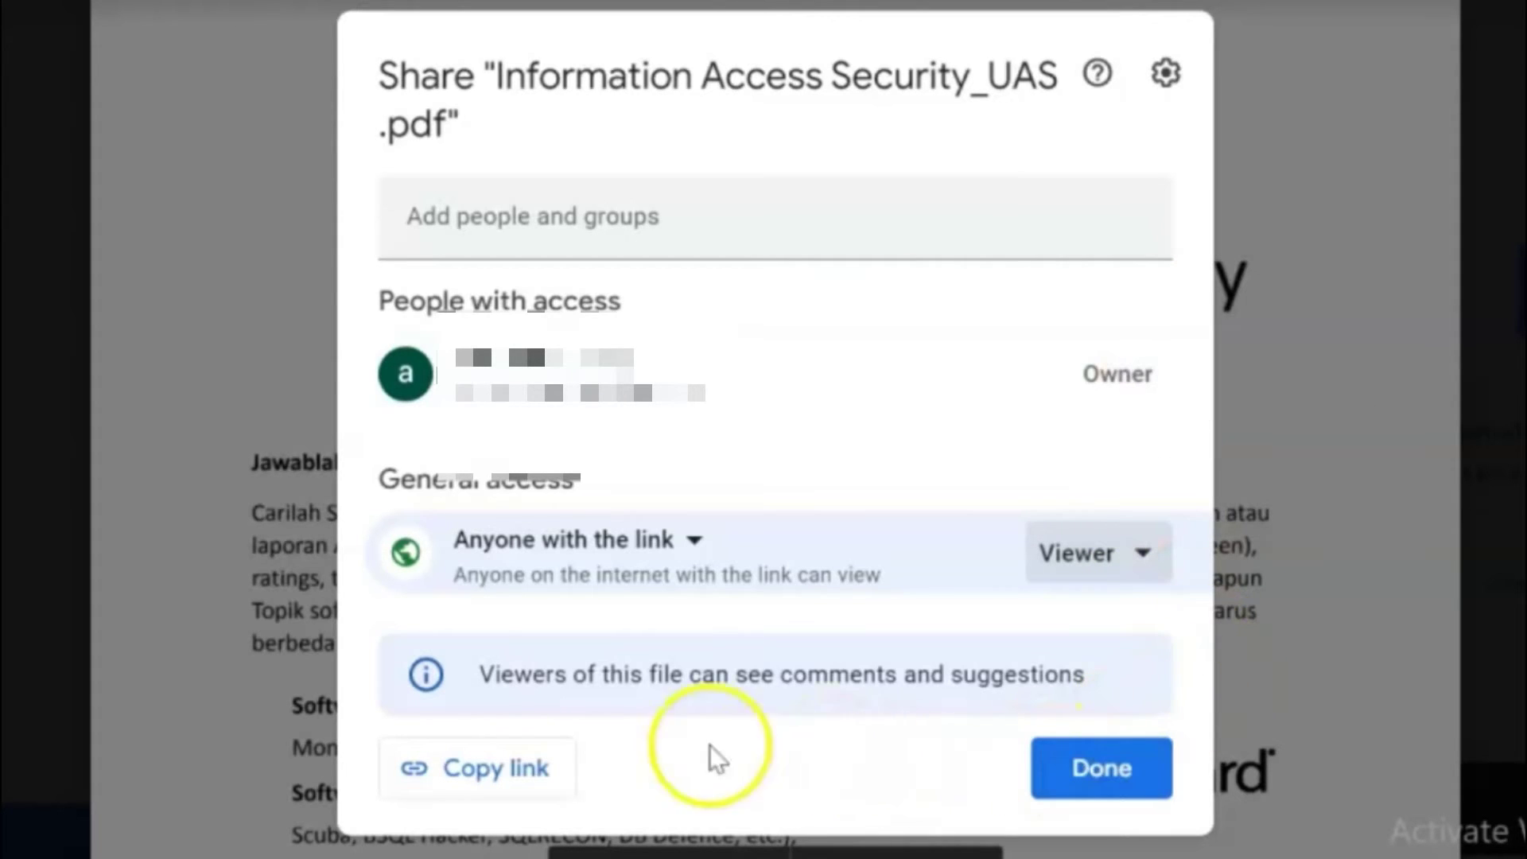
Step: Copy the PDF's share link, close the share dialog and open a new browser tab
click(480, 770)
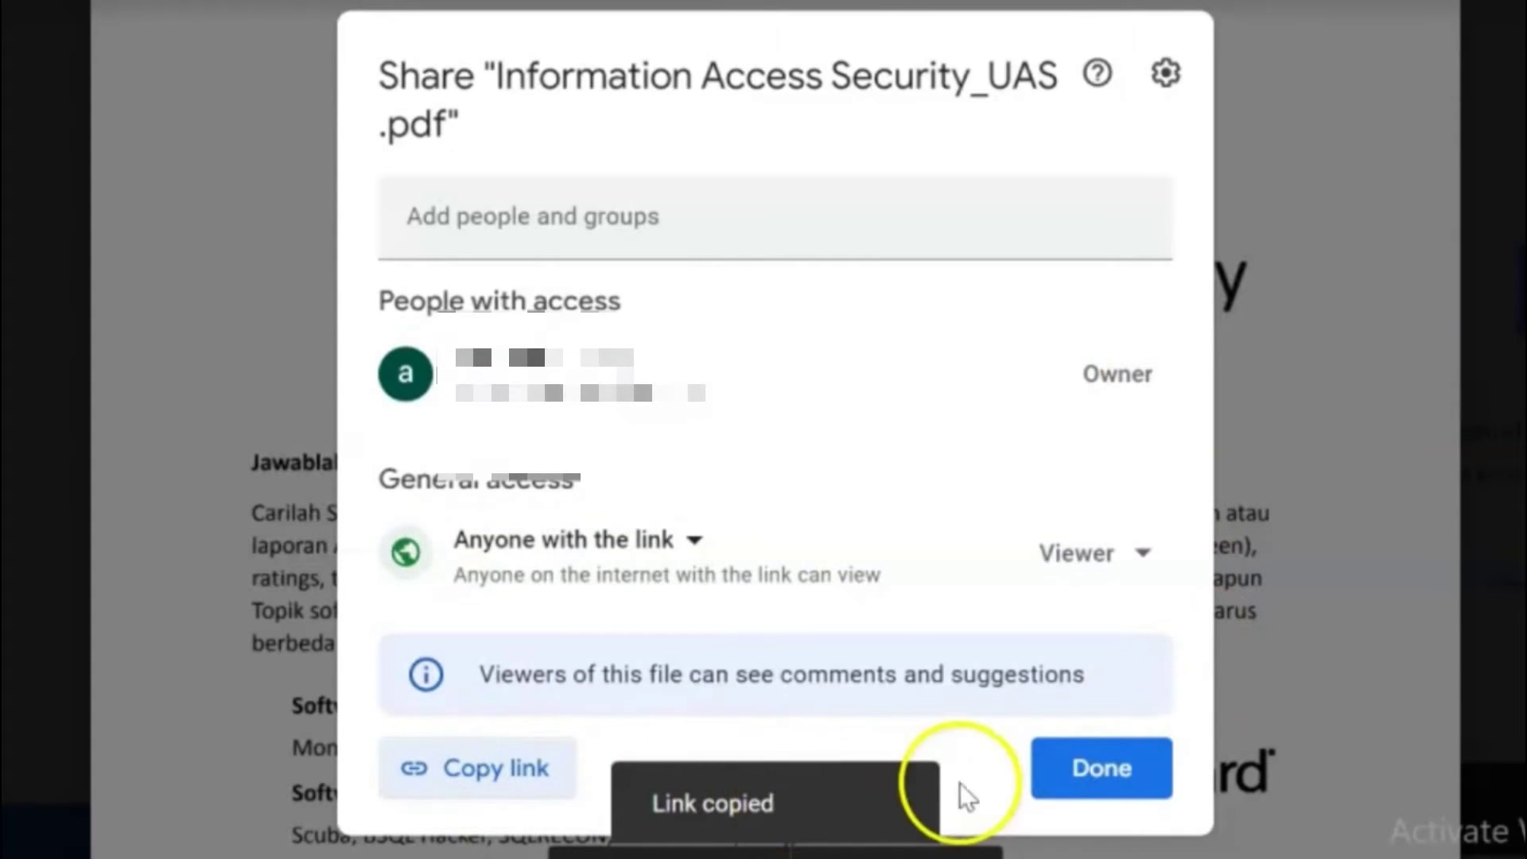
click(1077, 804)
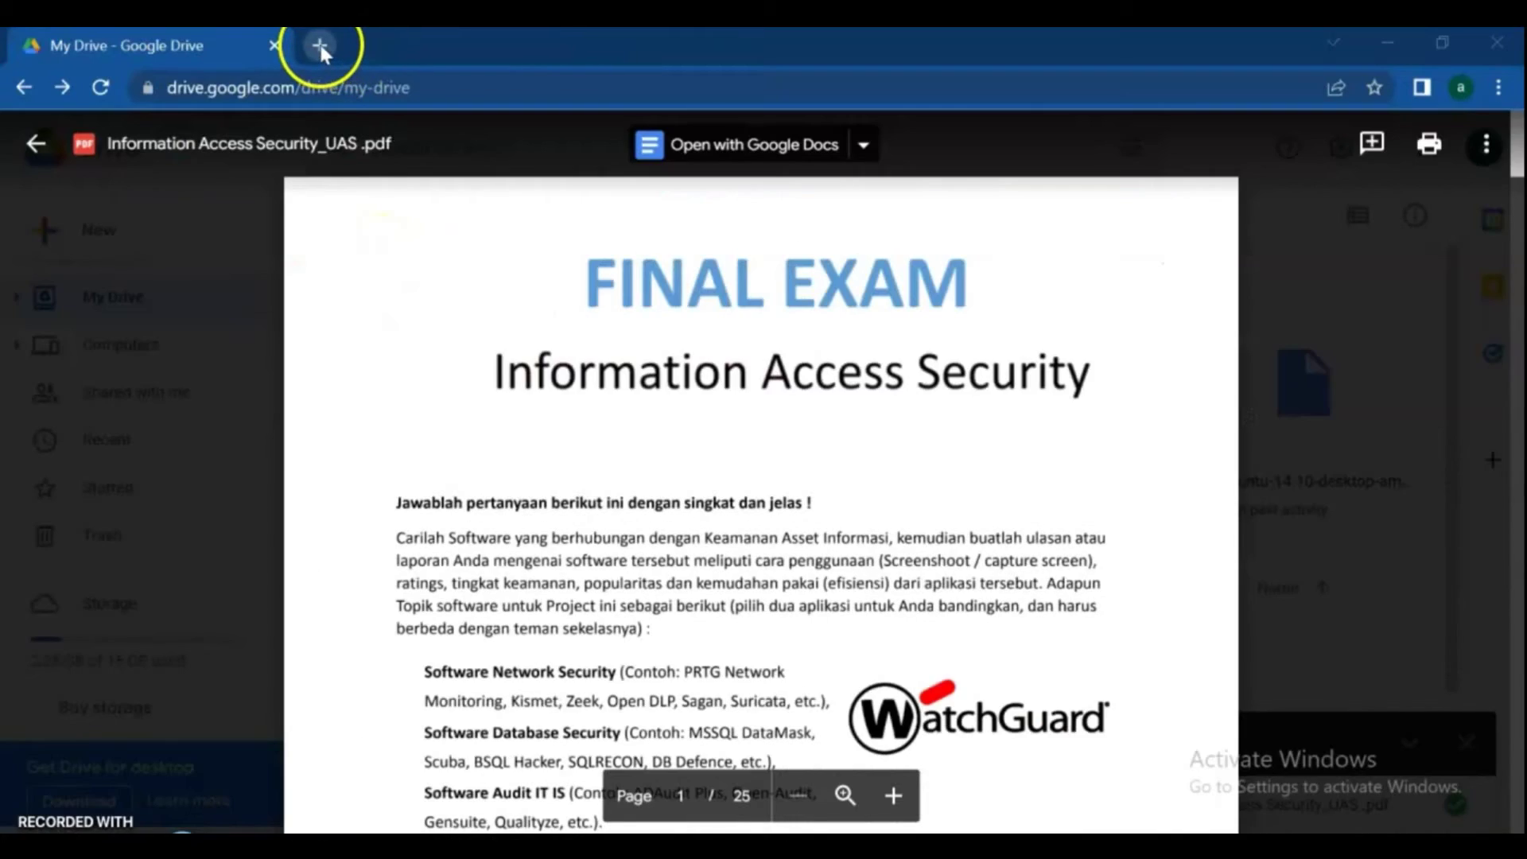
click(319, 45)
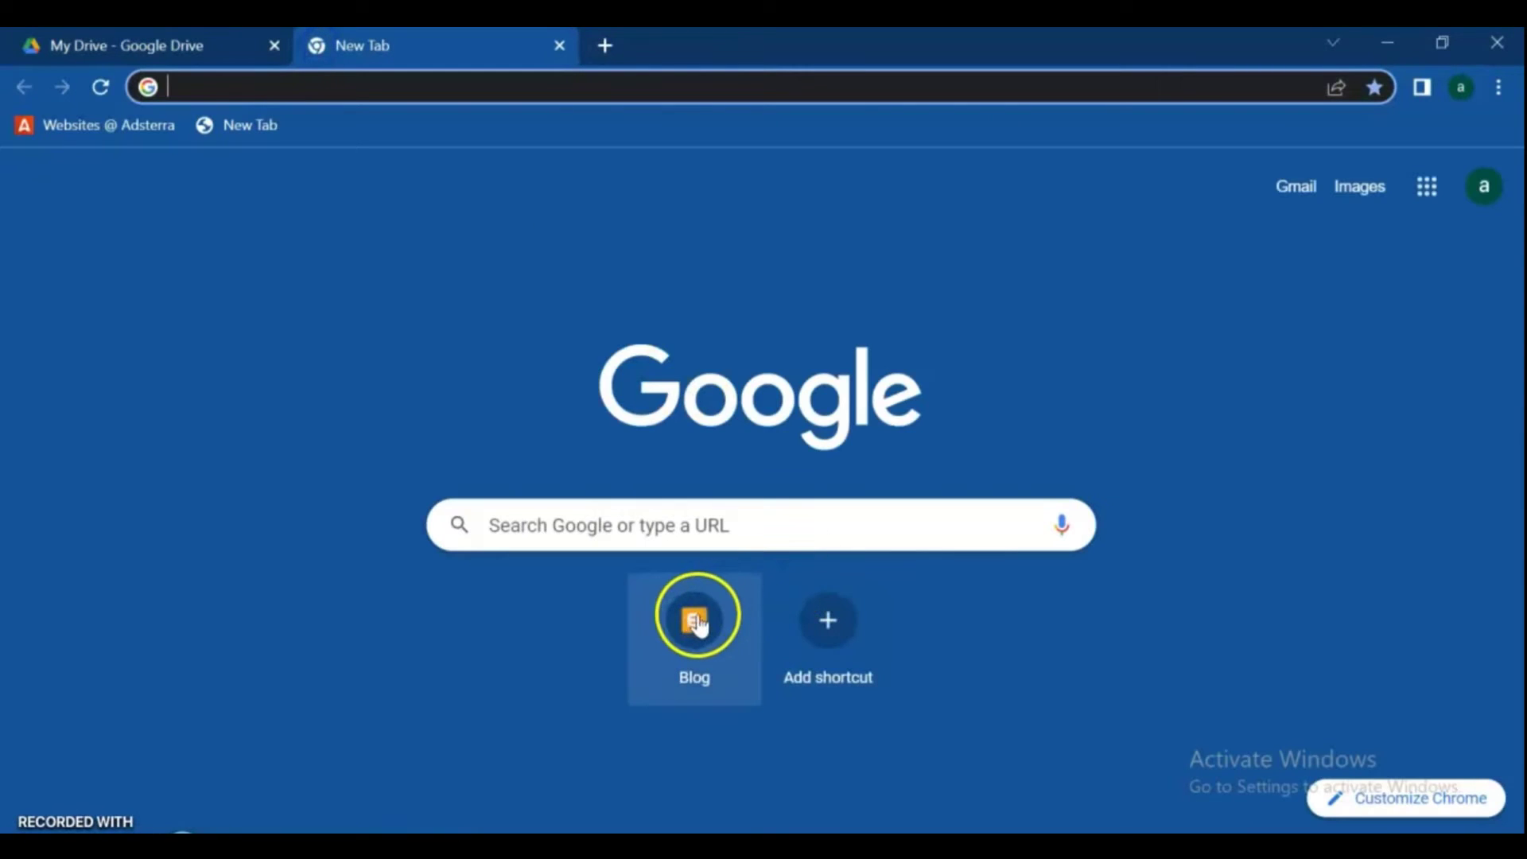
Step: Open the Blogger dashboard from the Blog shortcut, start a new post and list editor modes
click(693, 621)
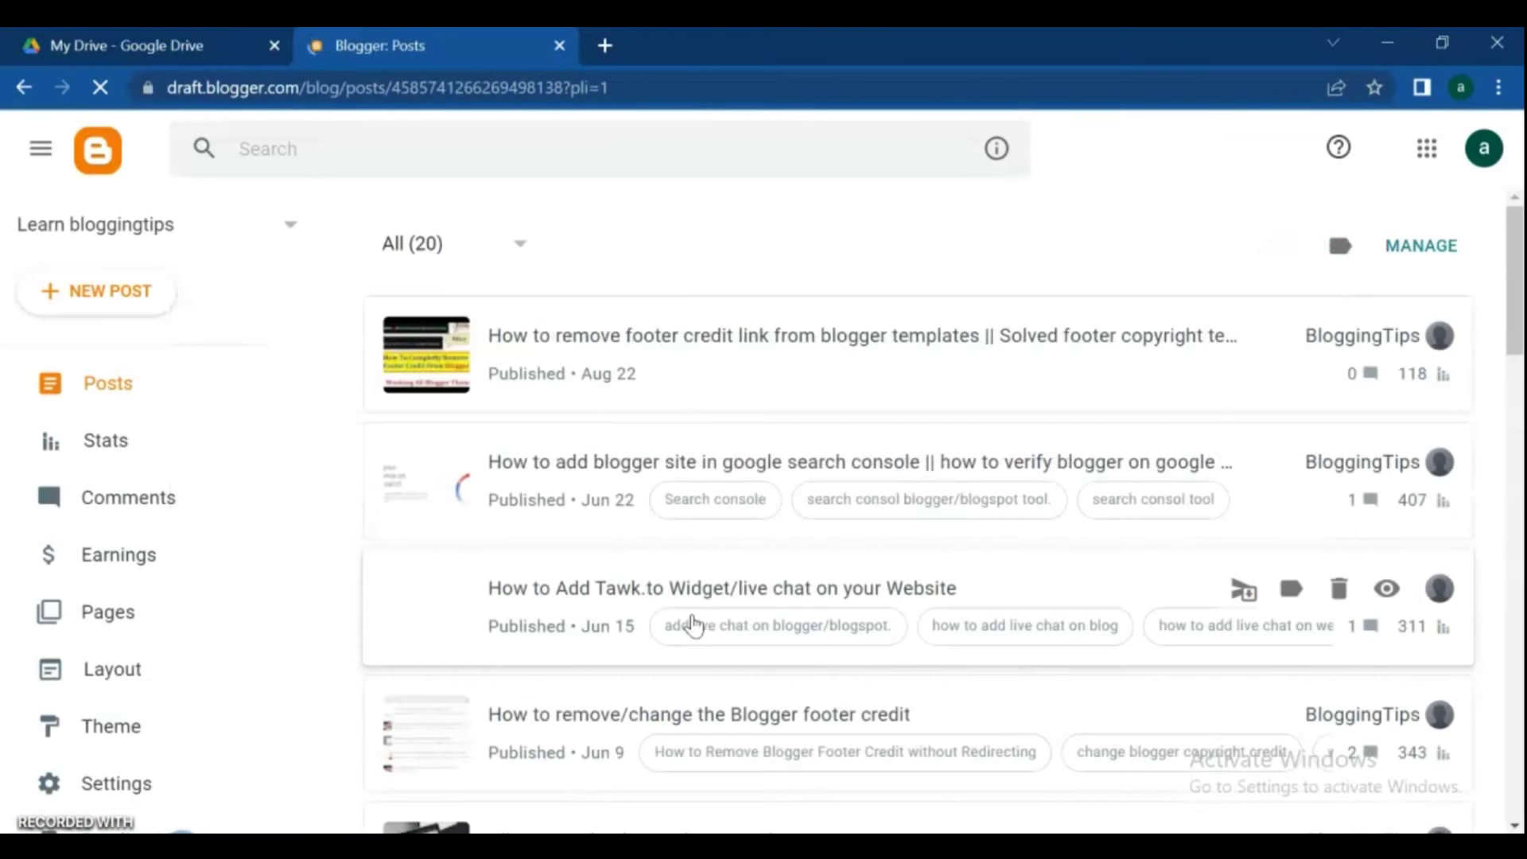
click(96, 297)
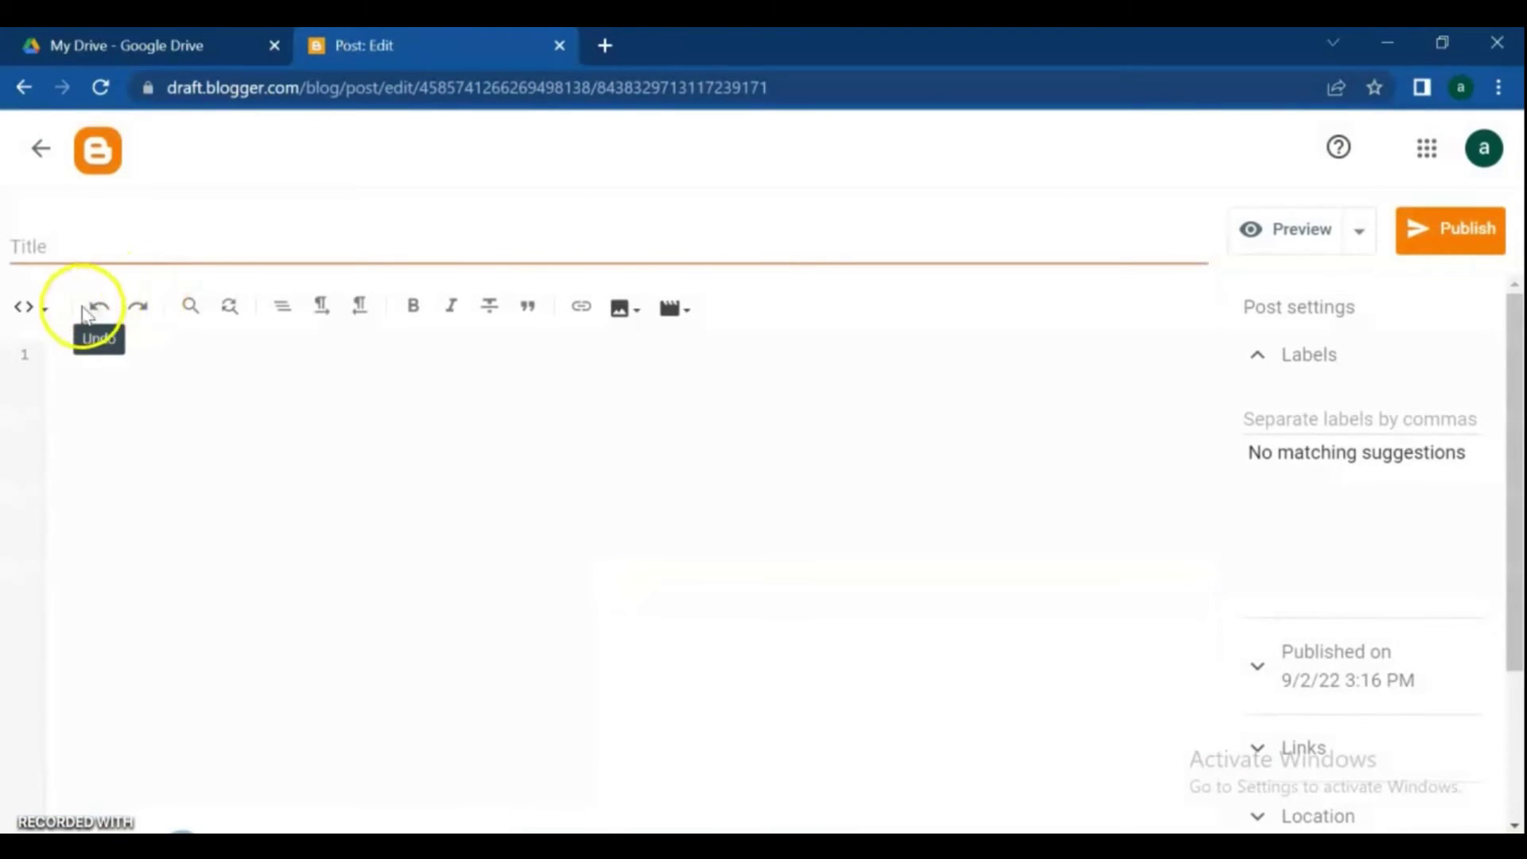
click(48, 315)
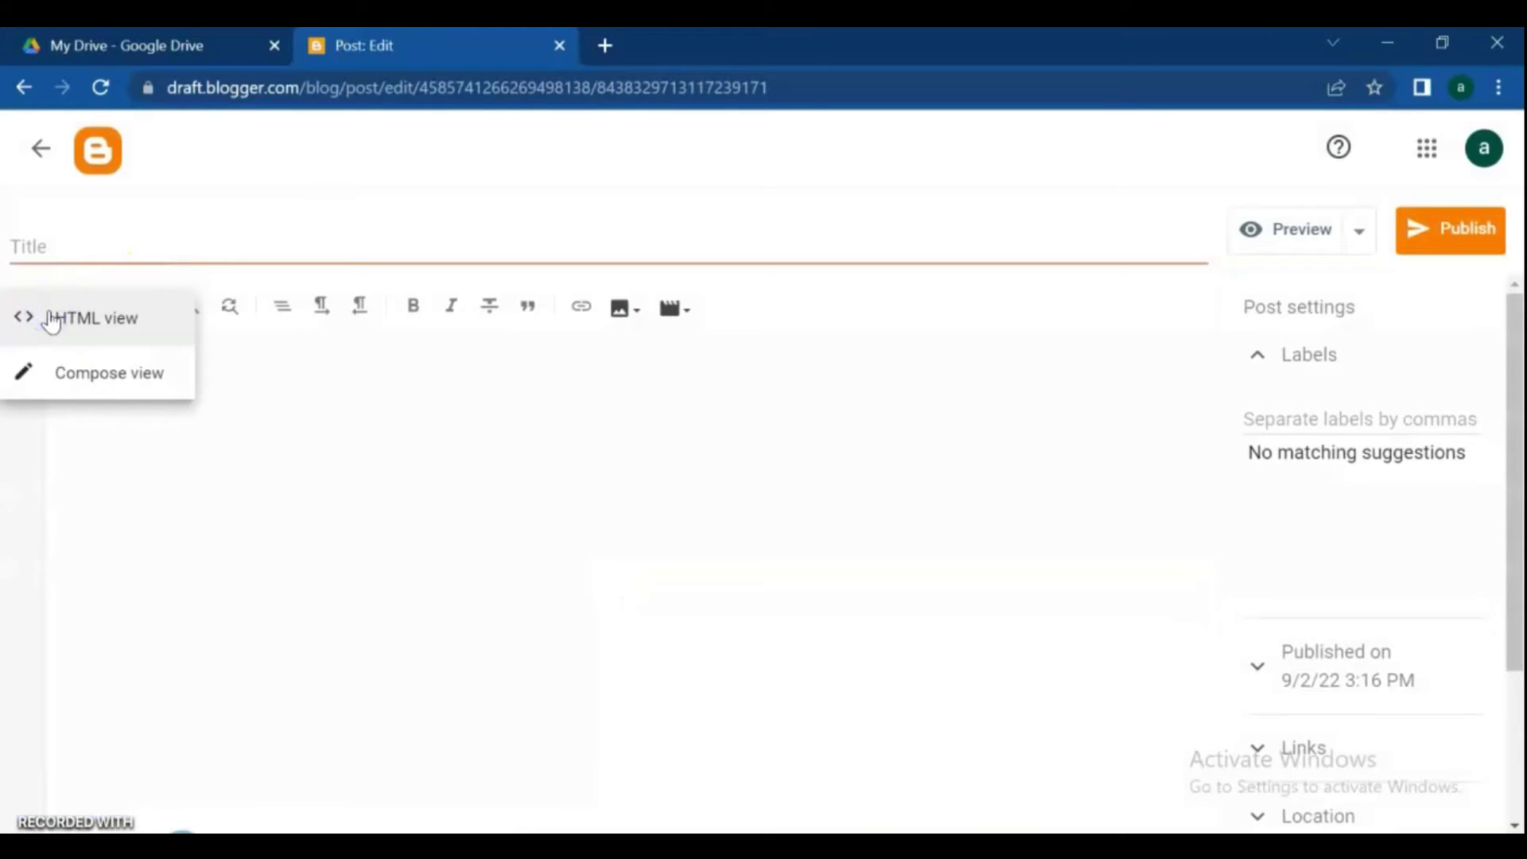
Step: Switch the post to HTML view and paste in the copied Drive link
click(69, 320)
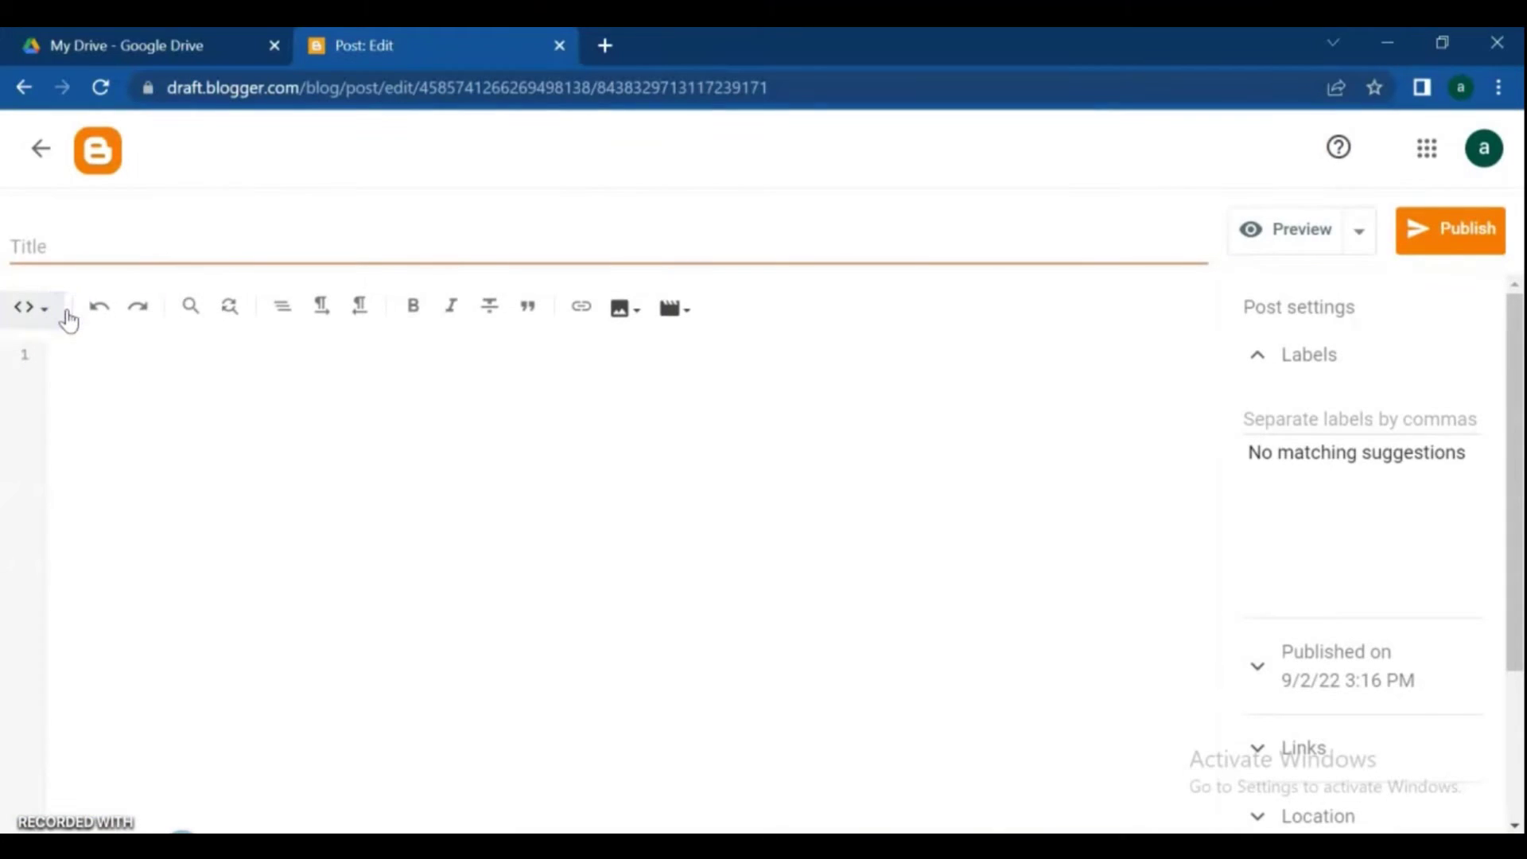
right_click(67, 349)
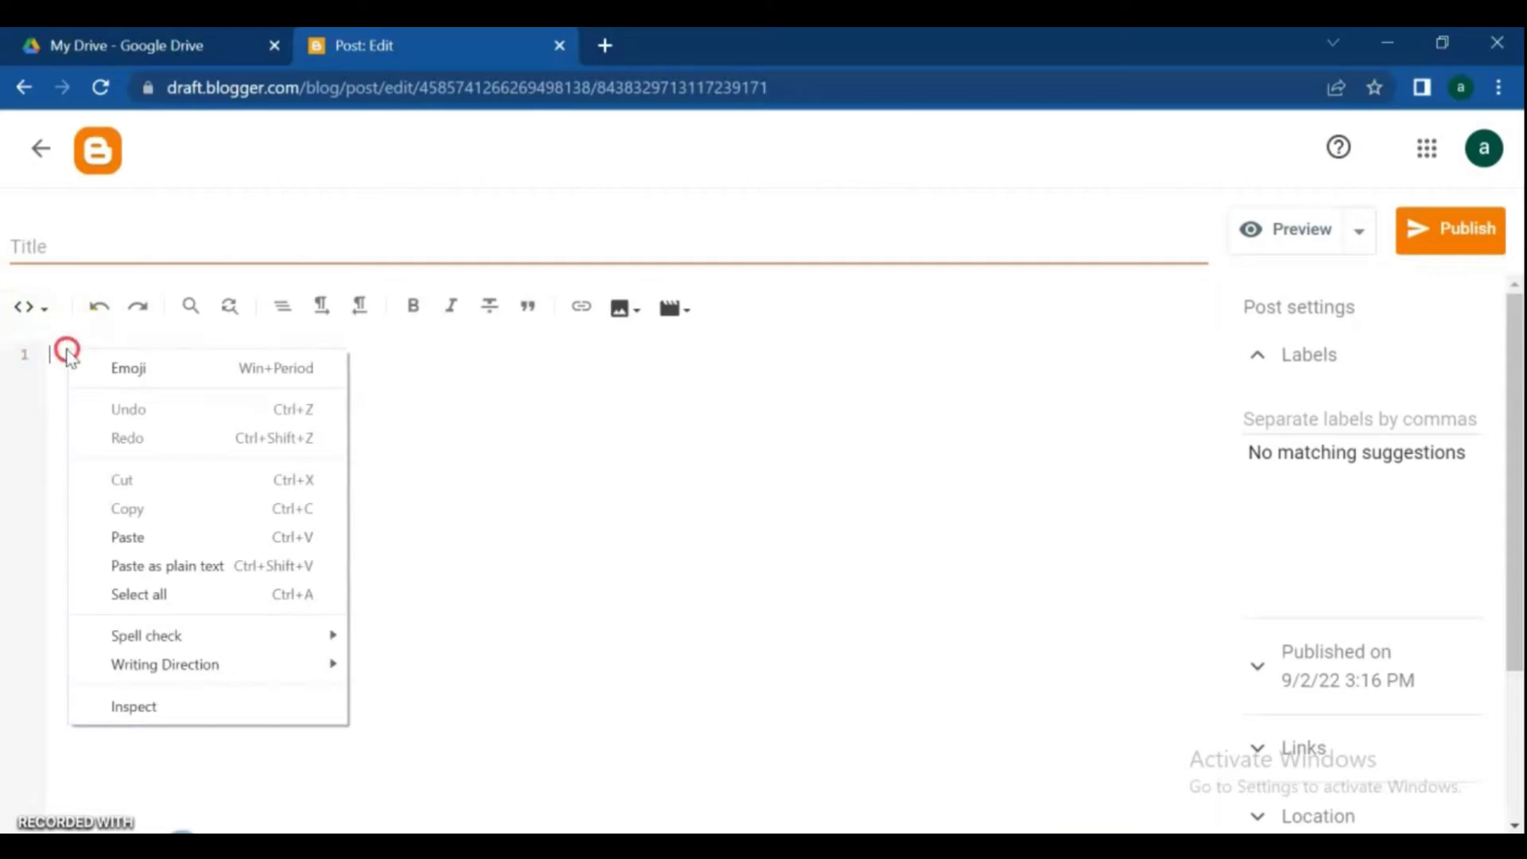
click(128, 537)
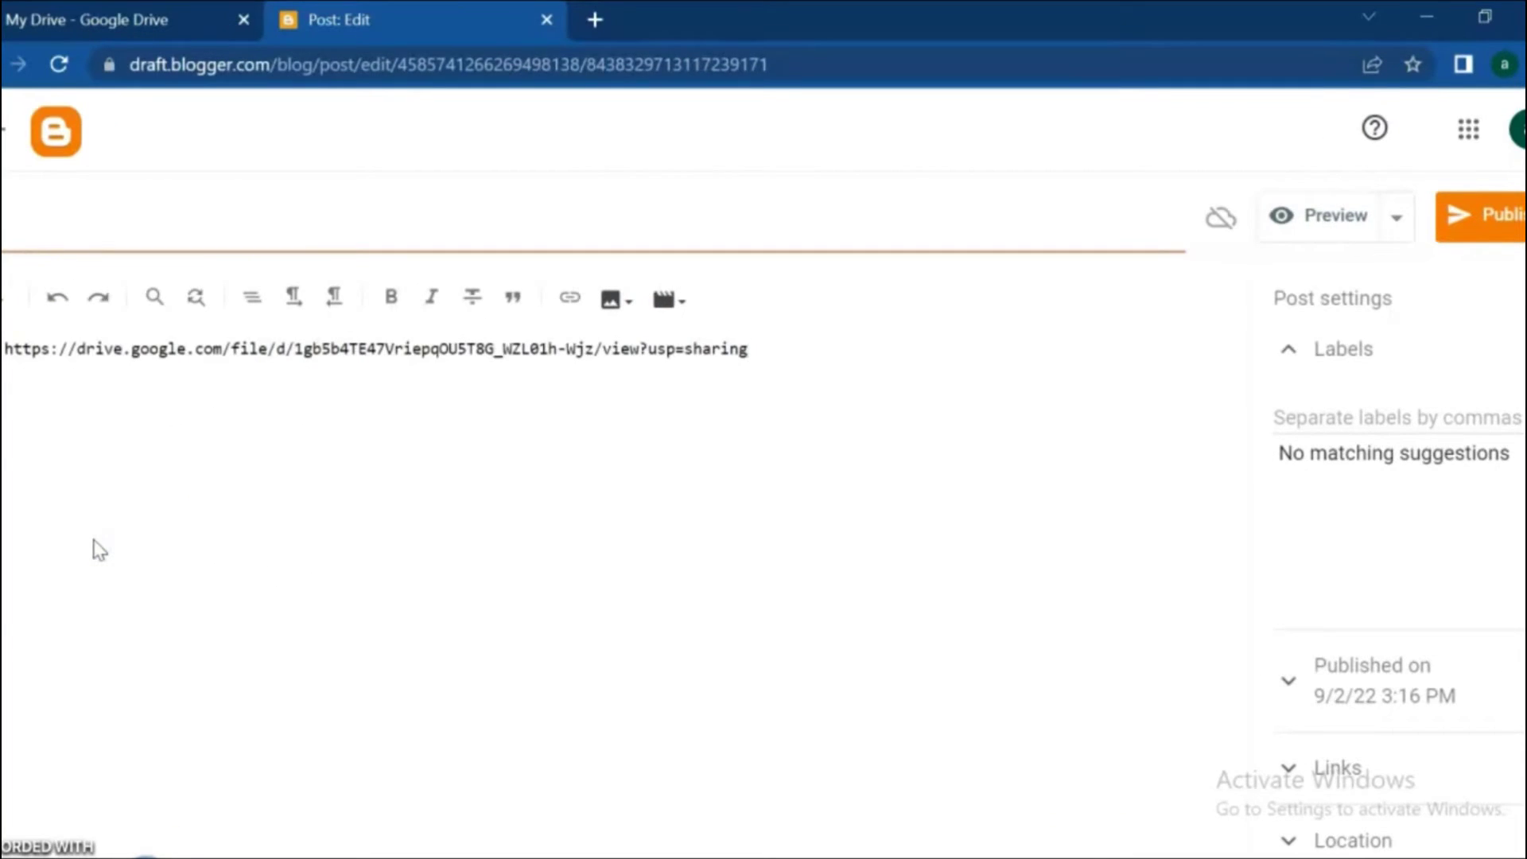
Step: Make the Drive link end in '/preview?' and switch to the Notepad iframe snippet
click(652, 354)
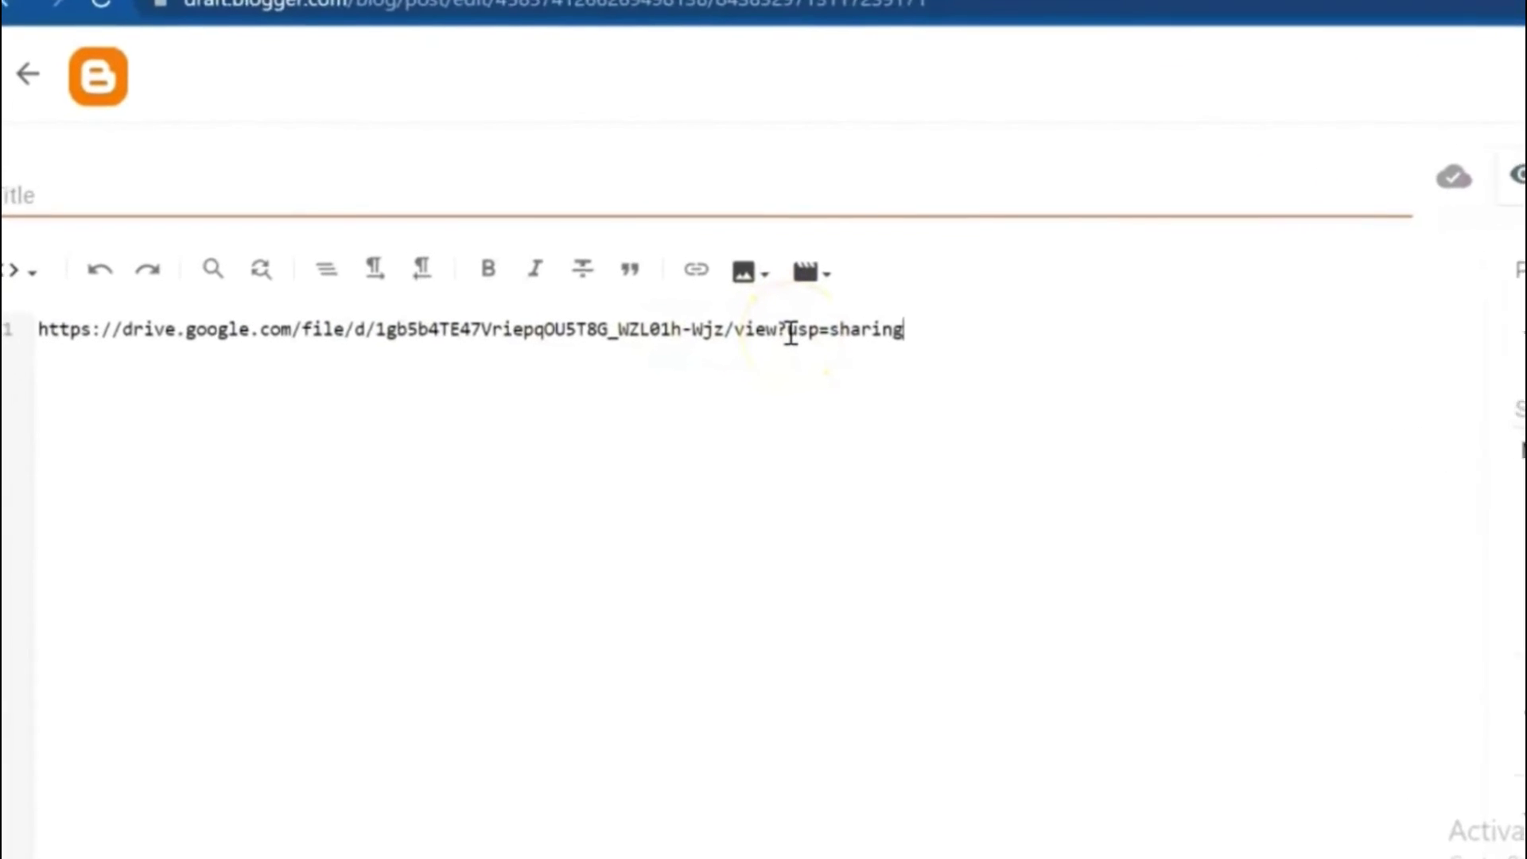
drag(791, 334, 881, 330)
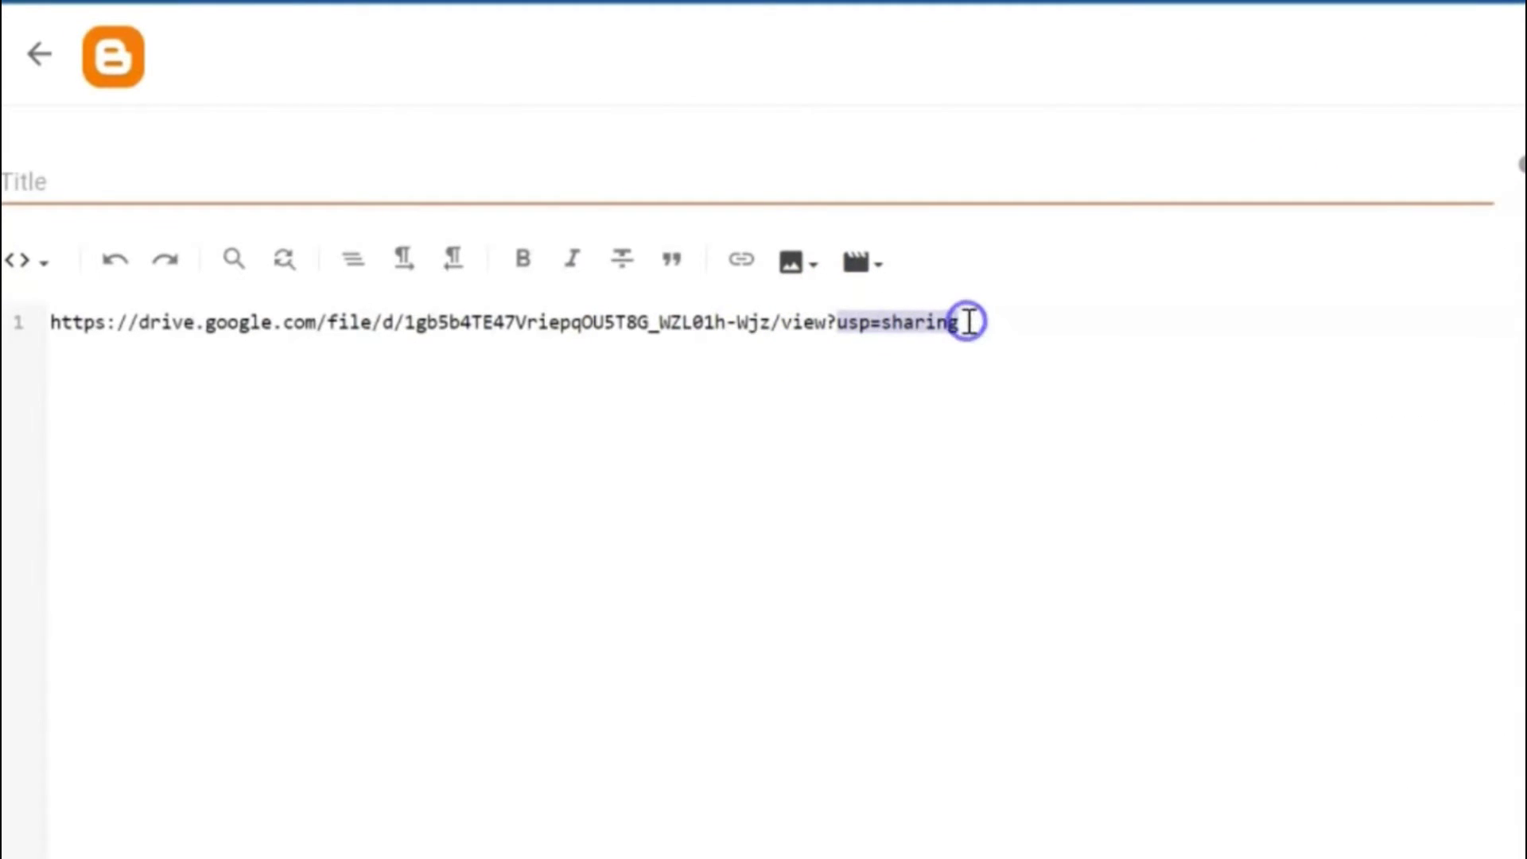
click(786, 319)
text(pre)
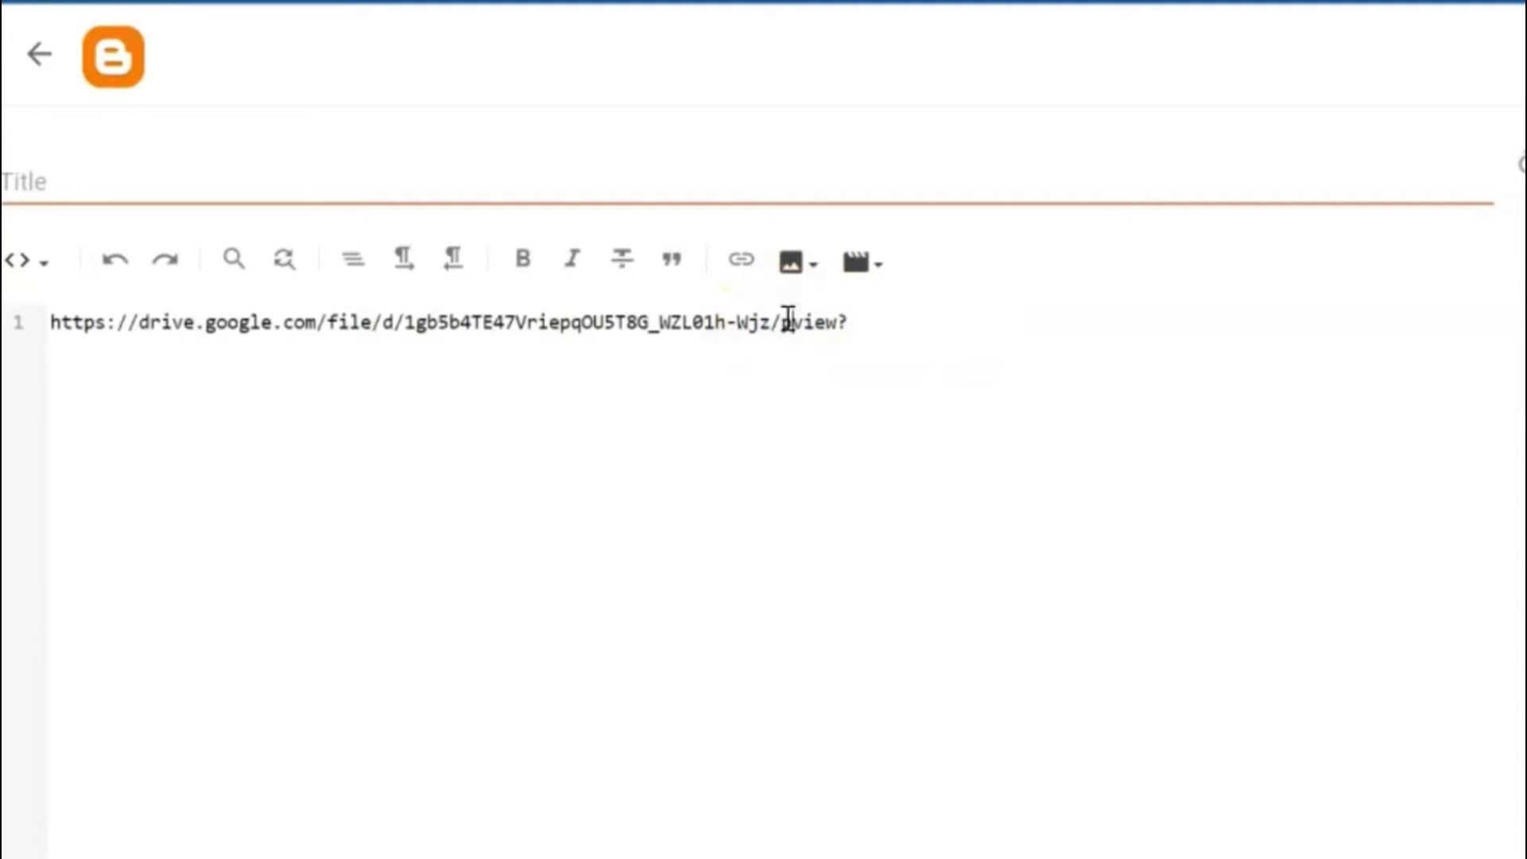
click(901, 324)
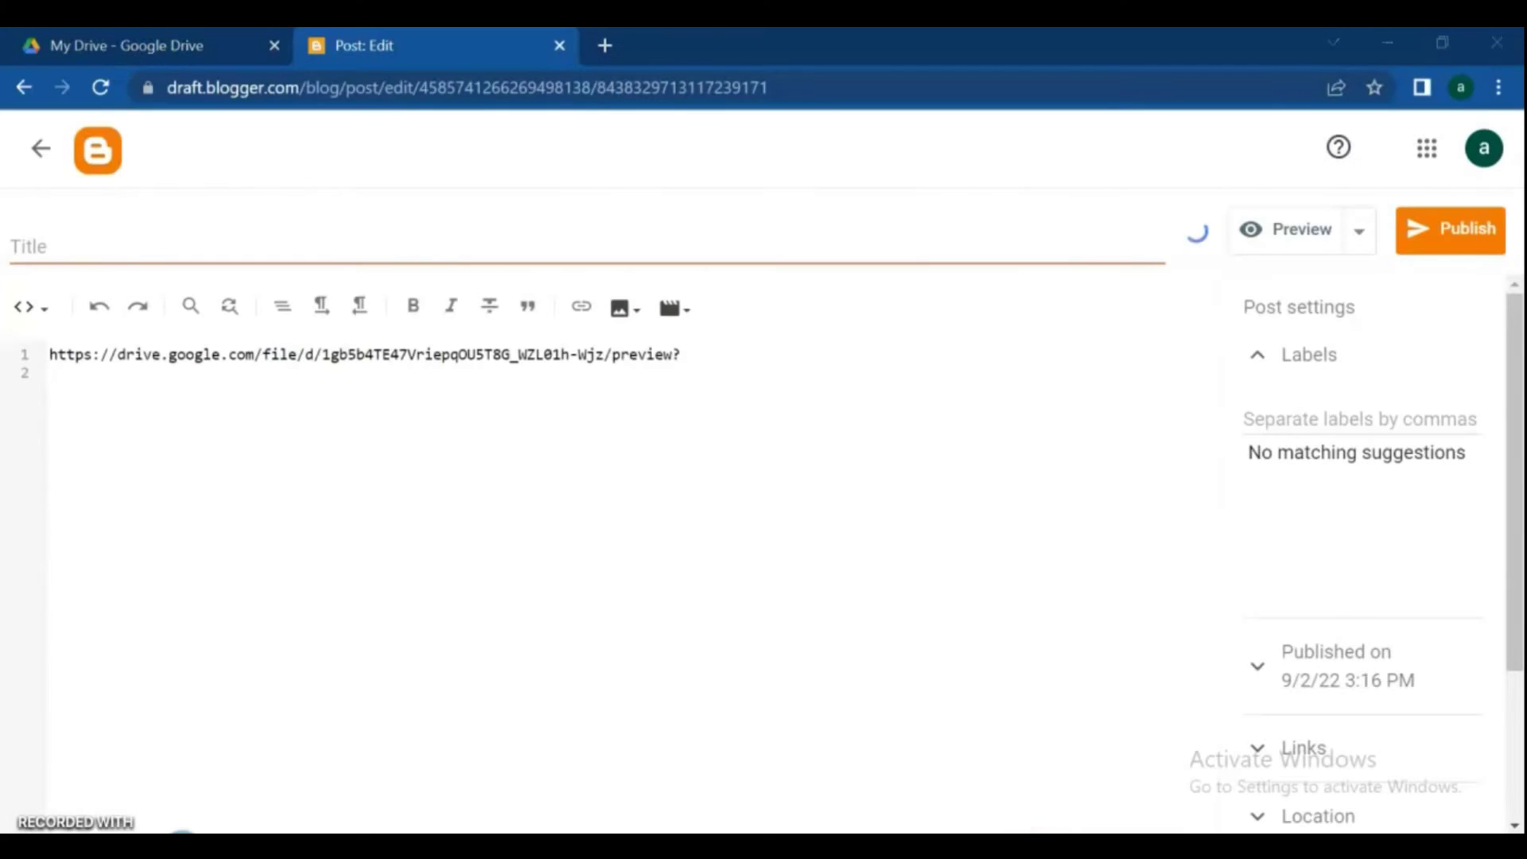
key(alt+Tab)
click(754, 442)
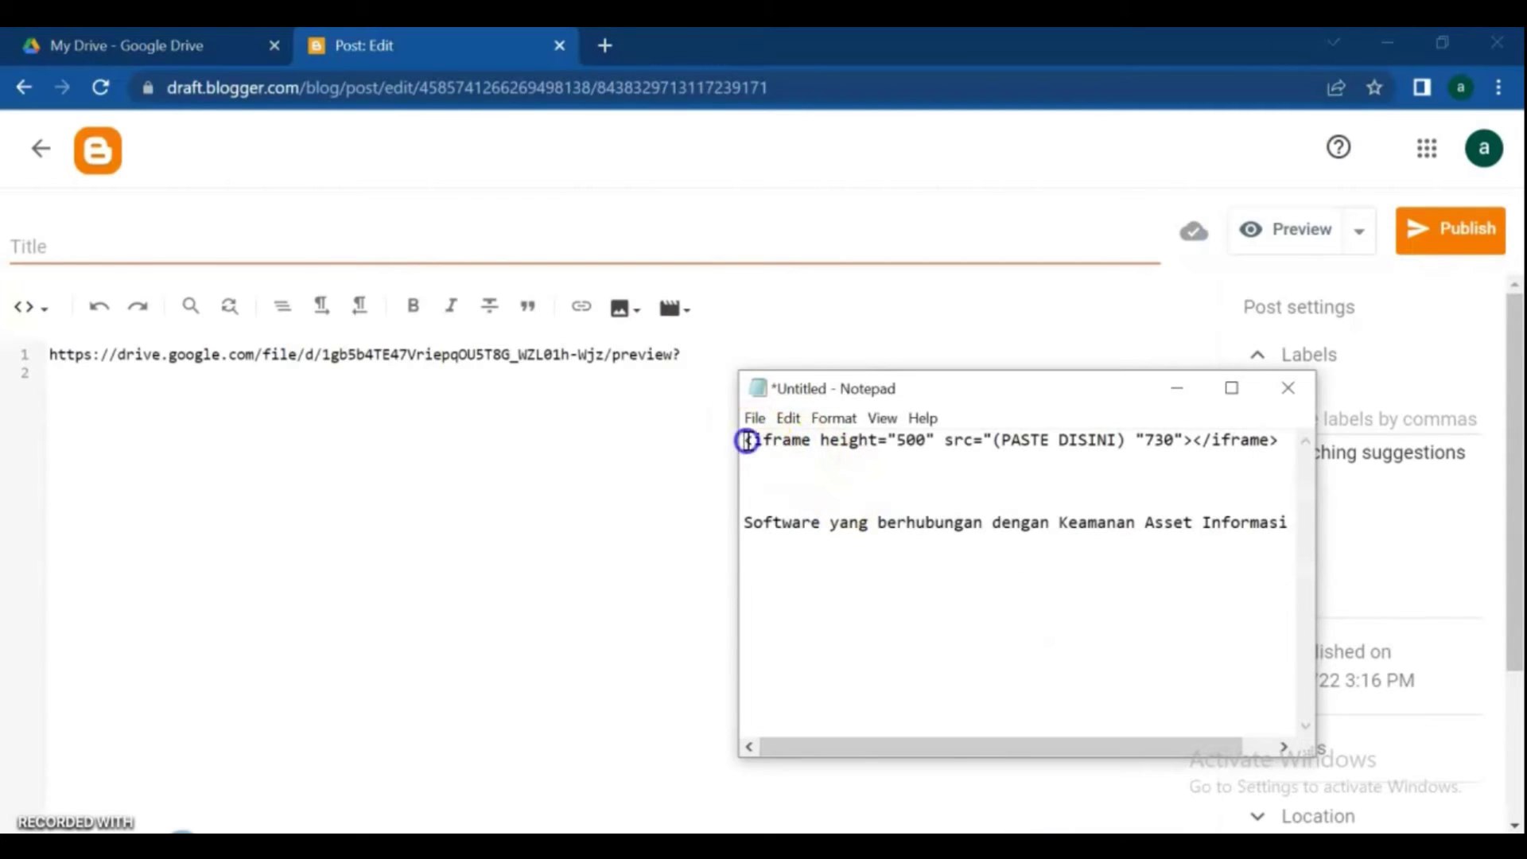
Step: Copy the iframe line from Notepad and paste it onto line 2 of the post HTML
drag(748, 442, 1111, 469)
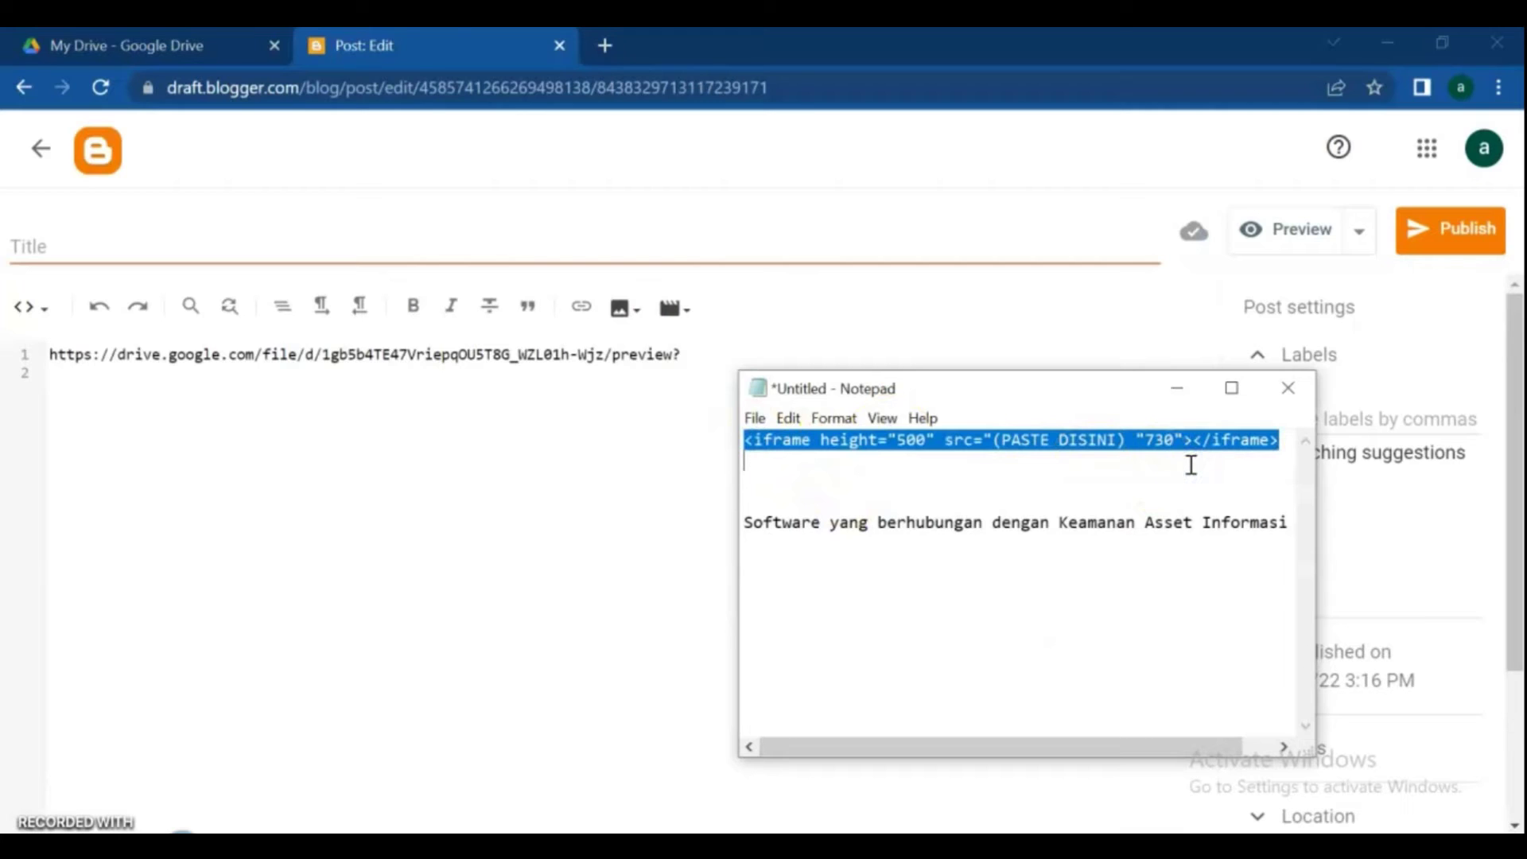
click(136, 407)
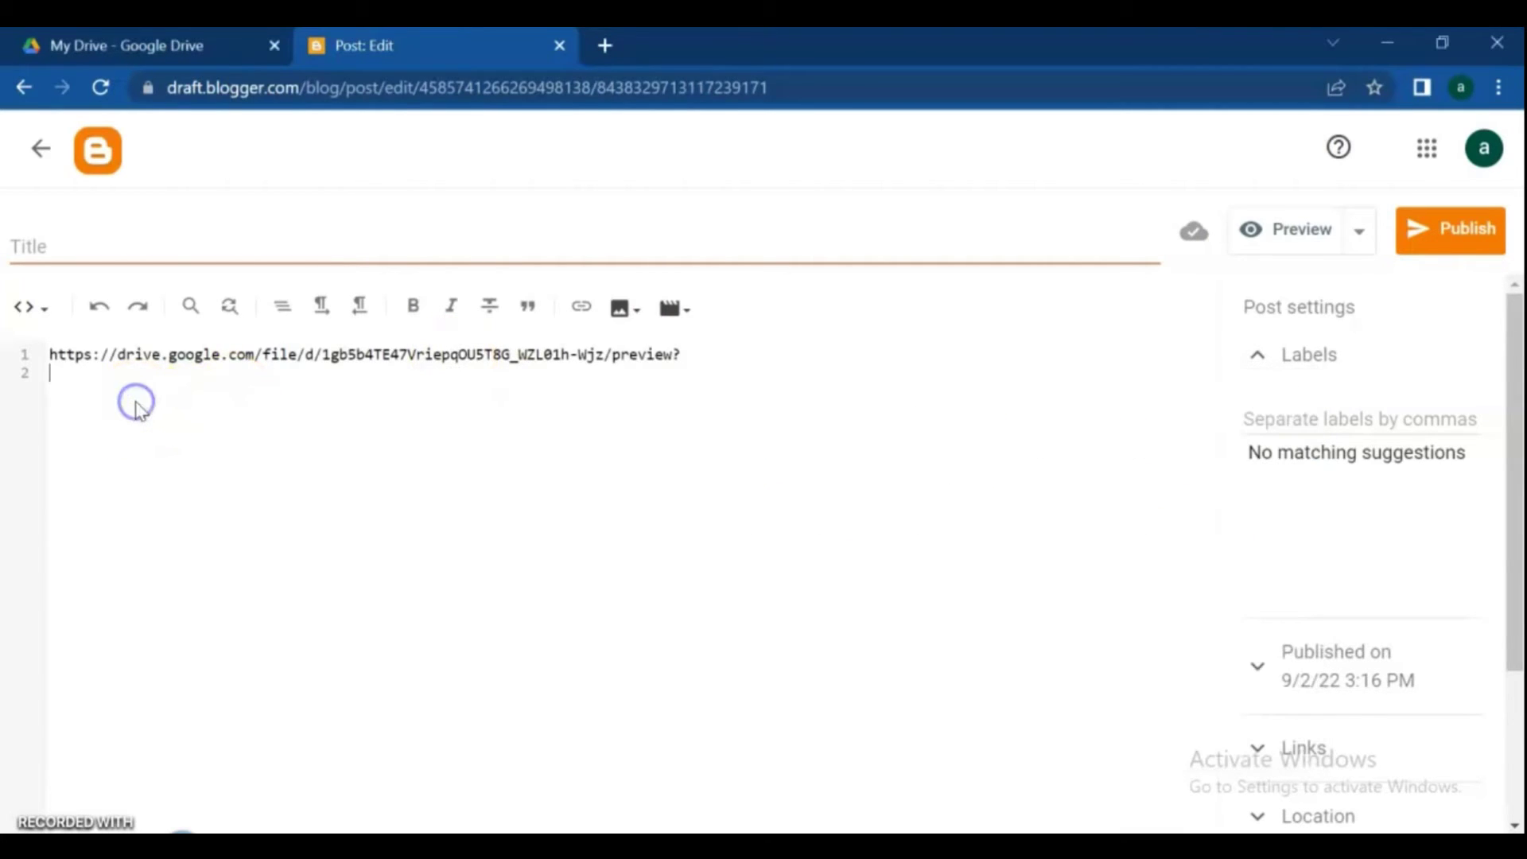
right_click(136, 405)
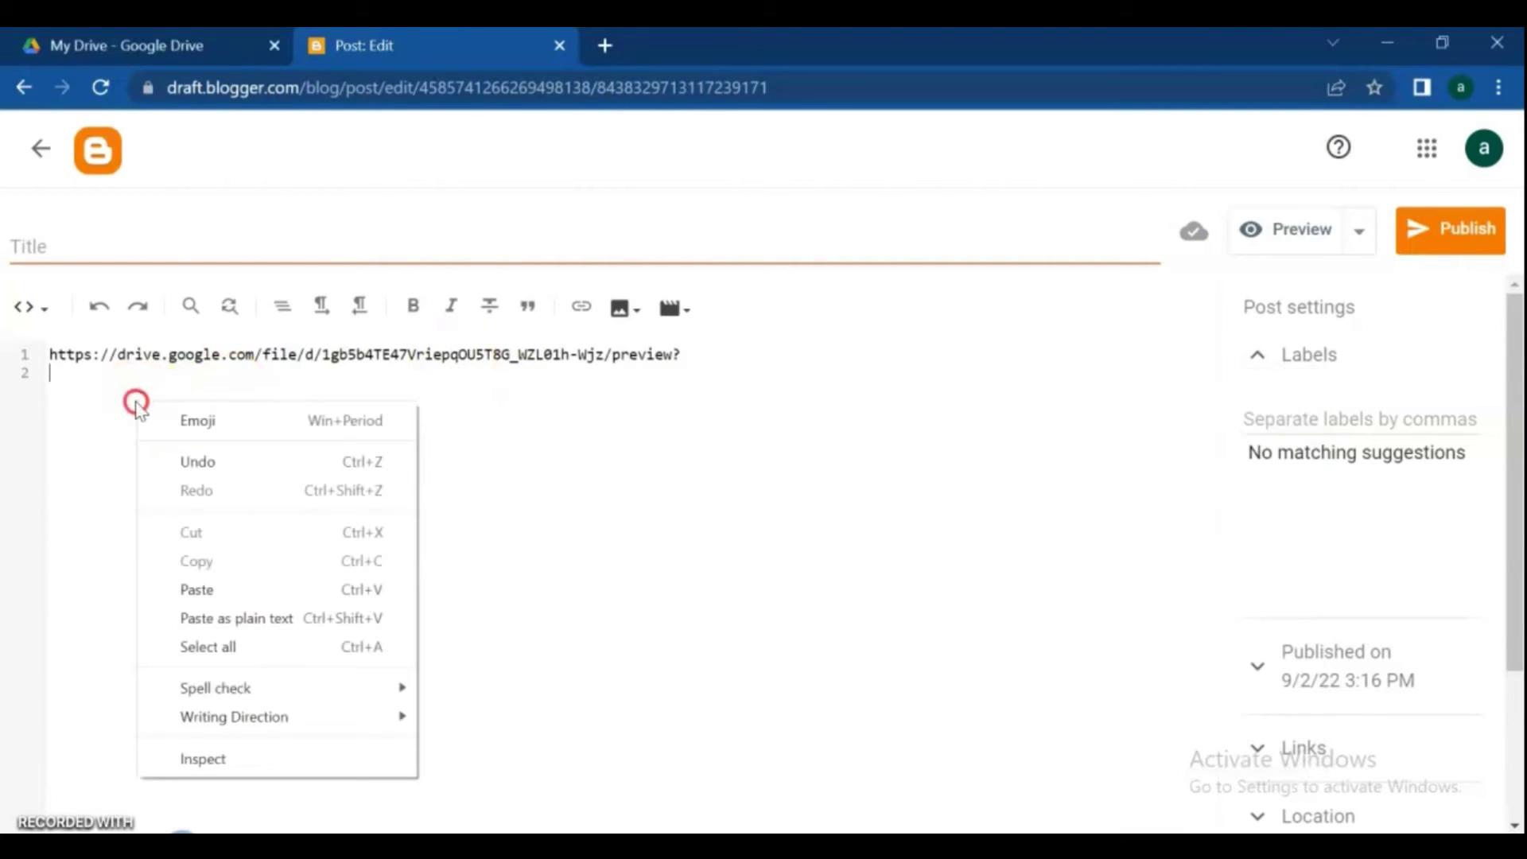
click(212, 589)
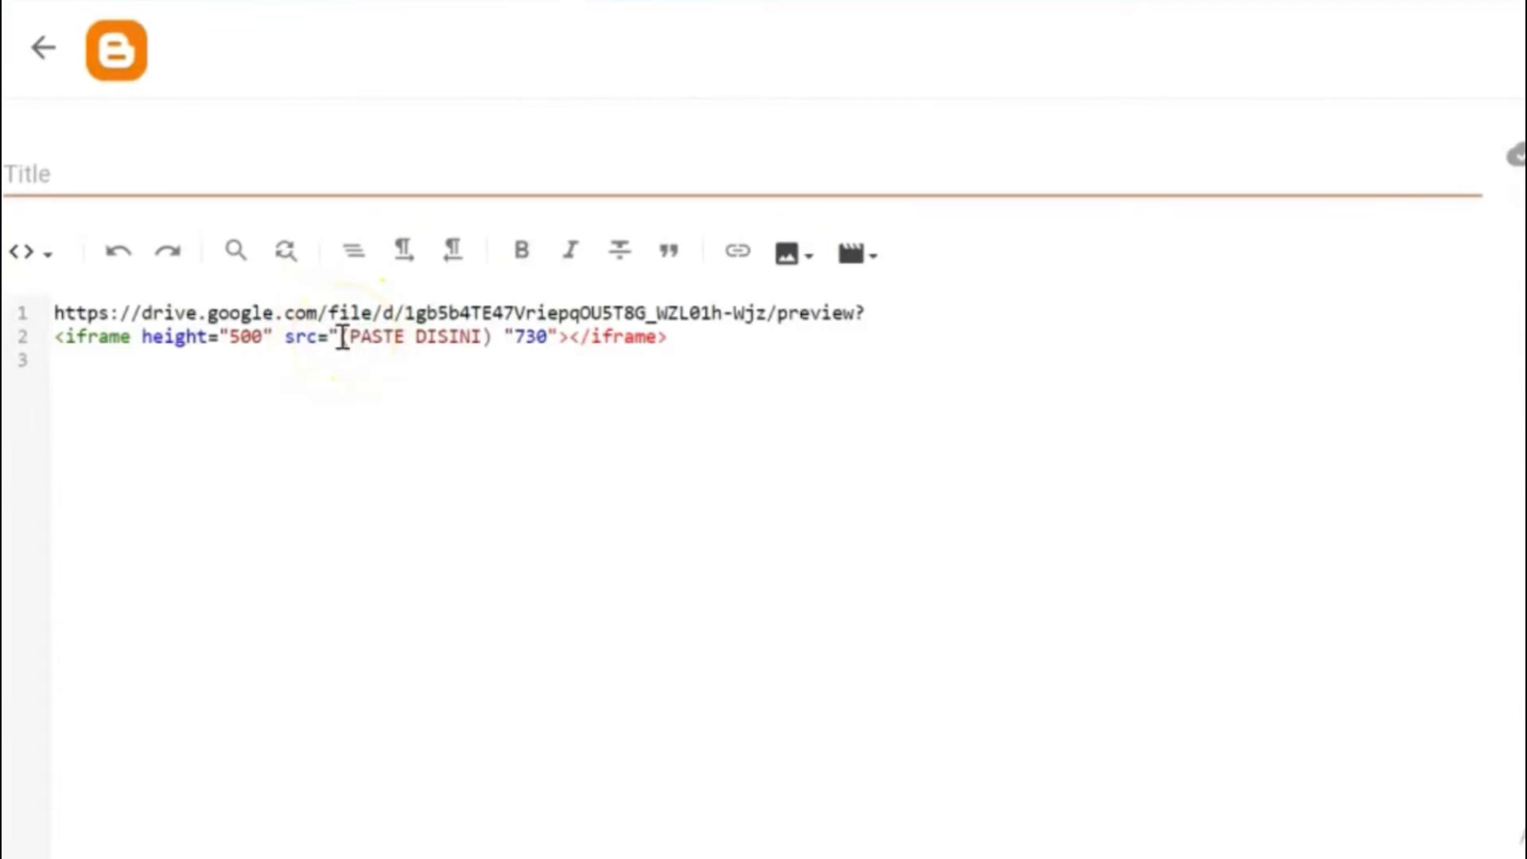
Step: Delete the '(PASTE DISINI)' placeholder from the iframe's src attribute
click(342, 336)
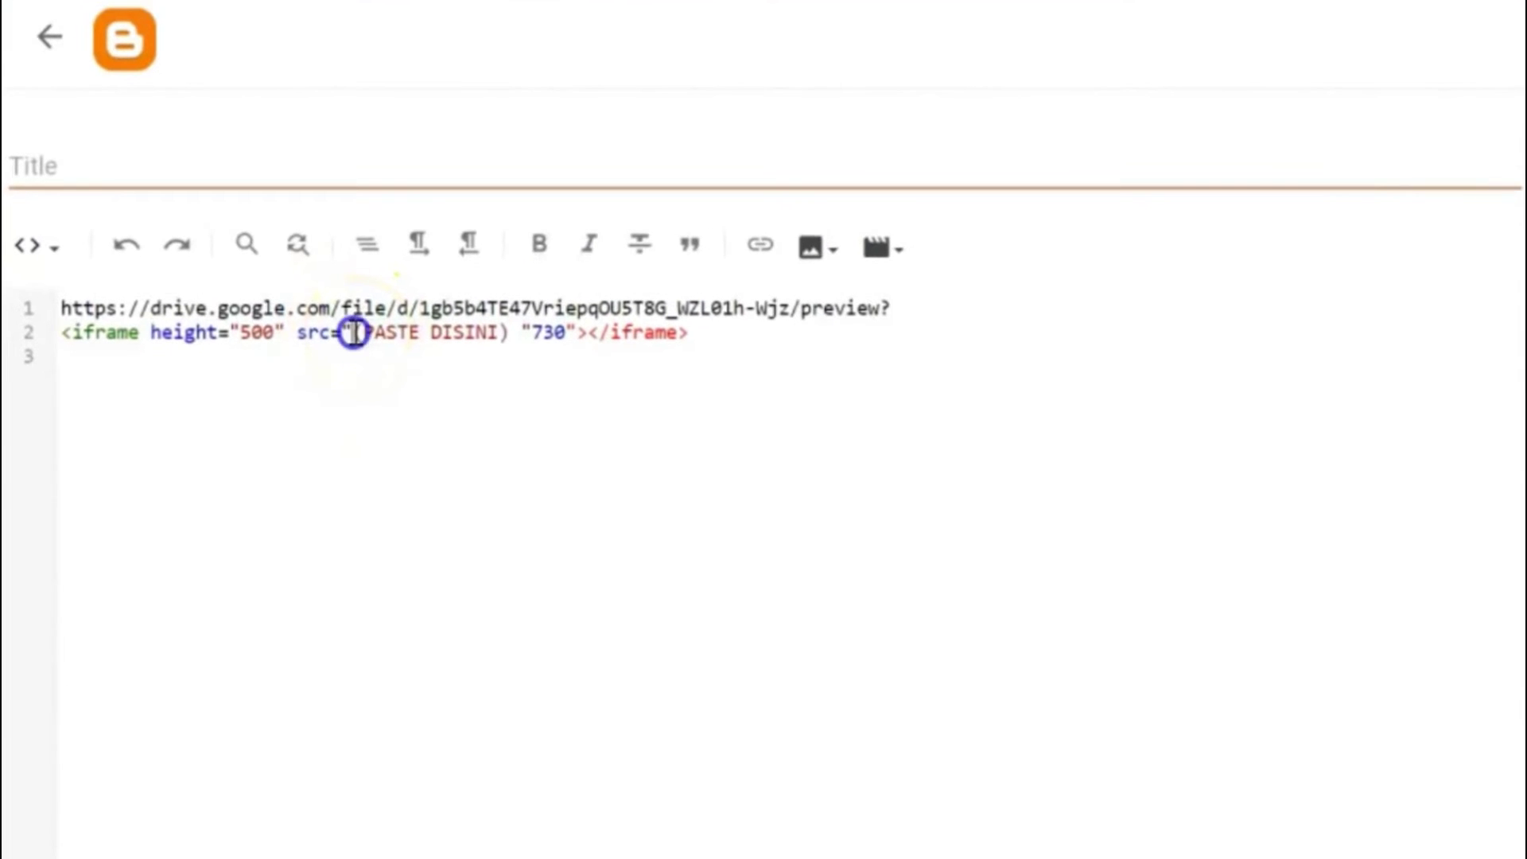
drag(354, 334, 452, 334)
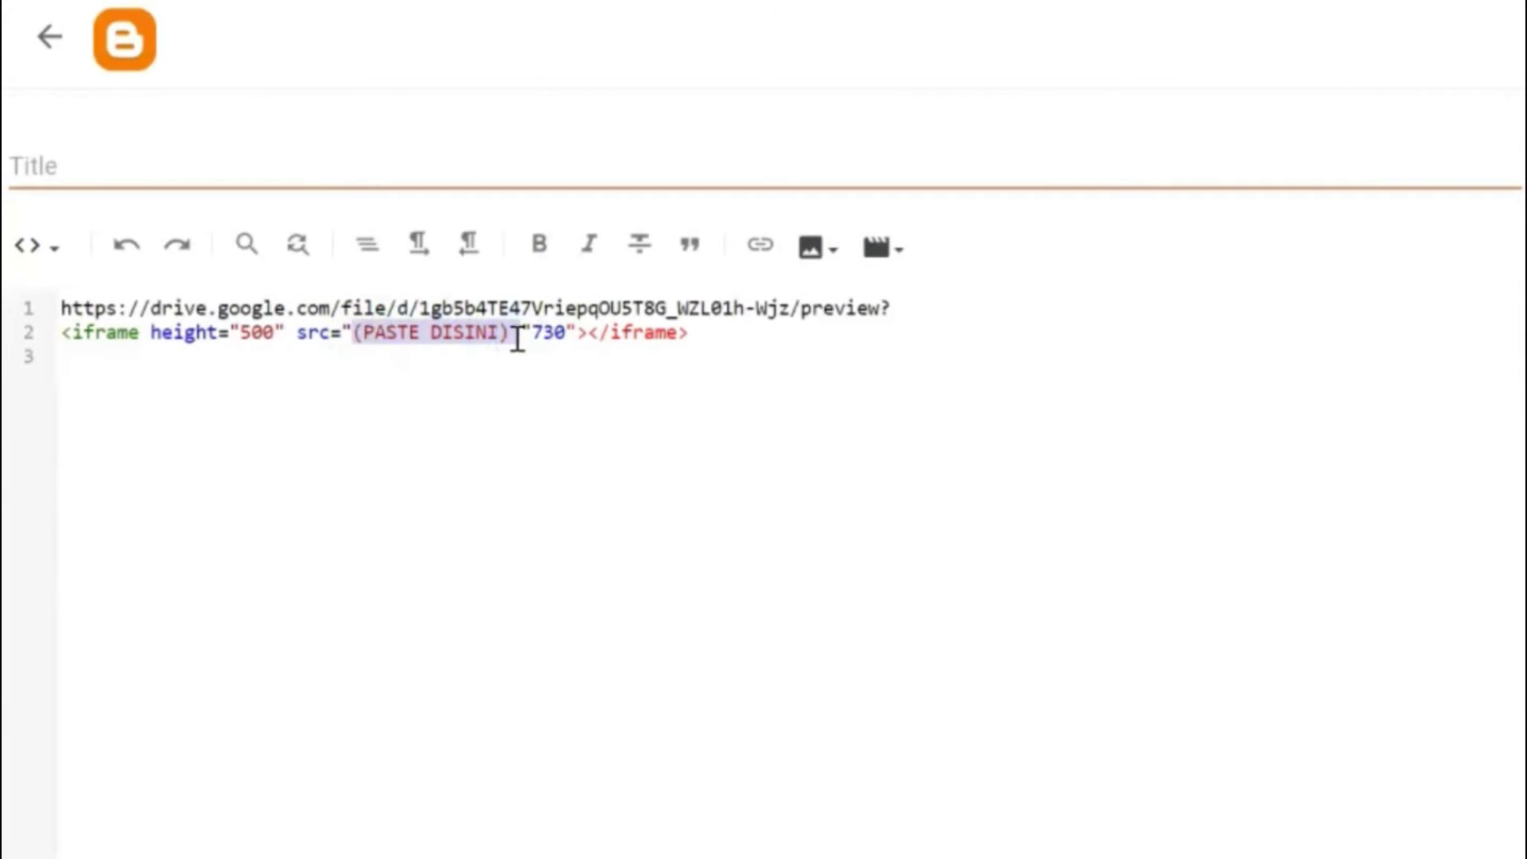
key(BackSpace)
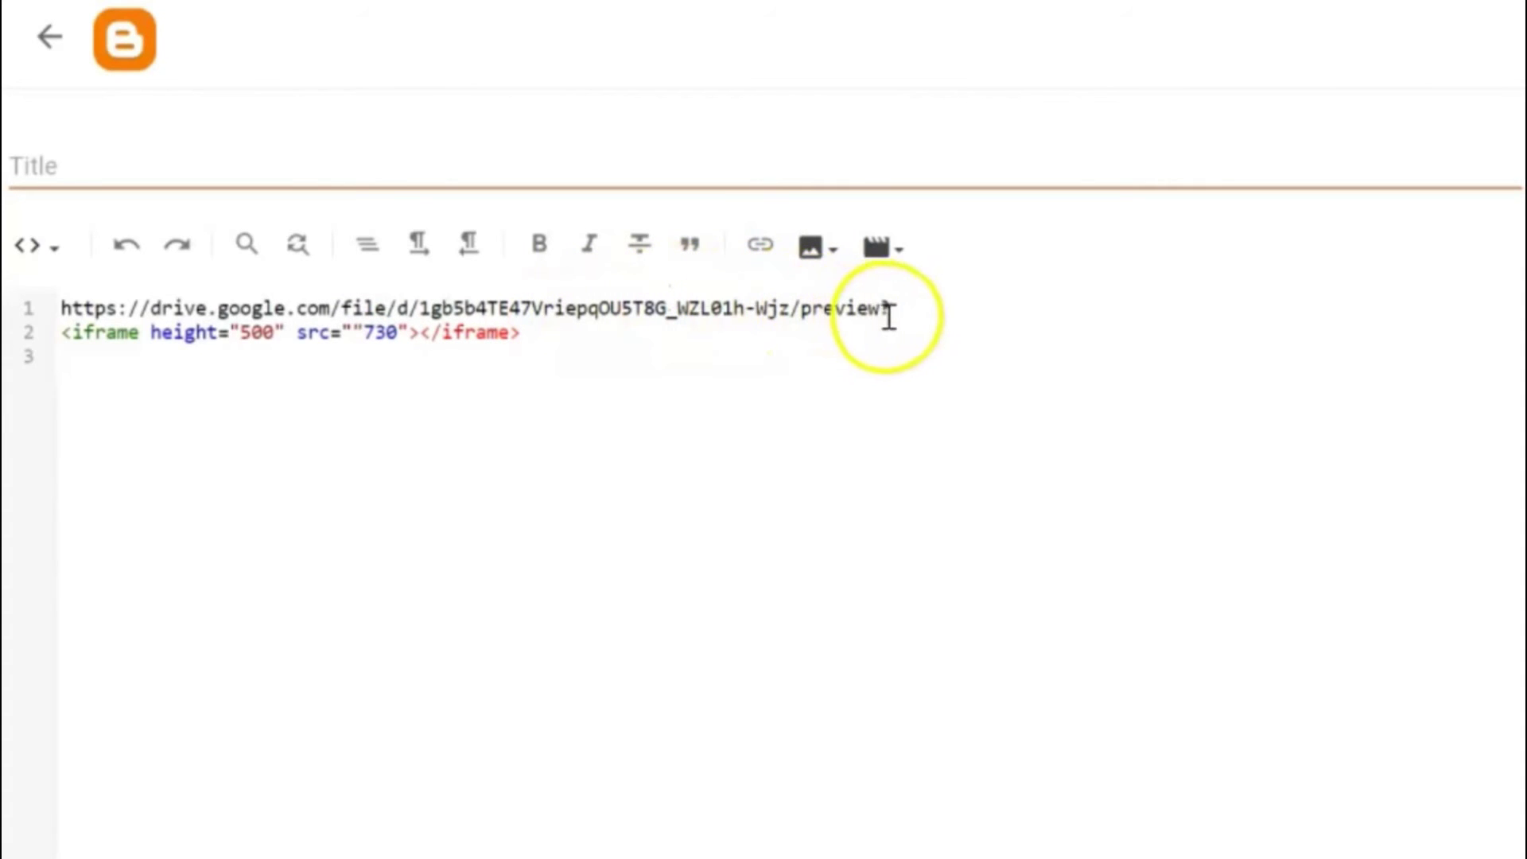
Step: Copy the line 1 Drive preview link and paste it between the iframe's src quotes
drag(889, 313, 516, 289)
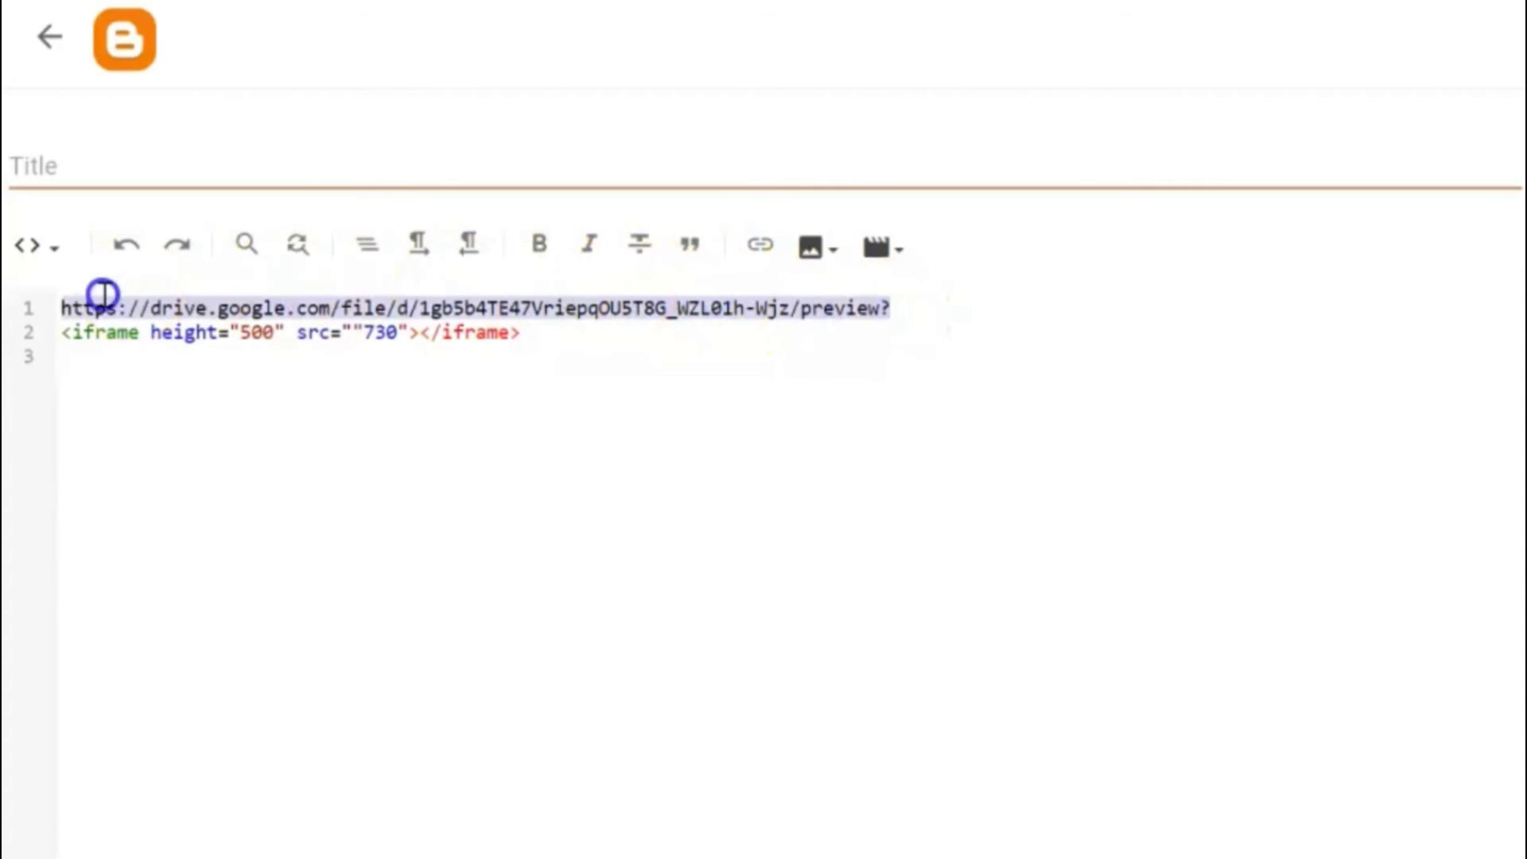
right_click(63, 306)
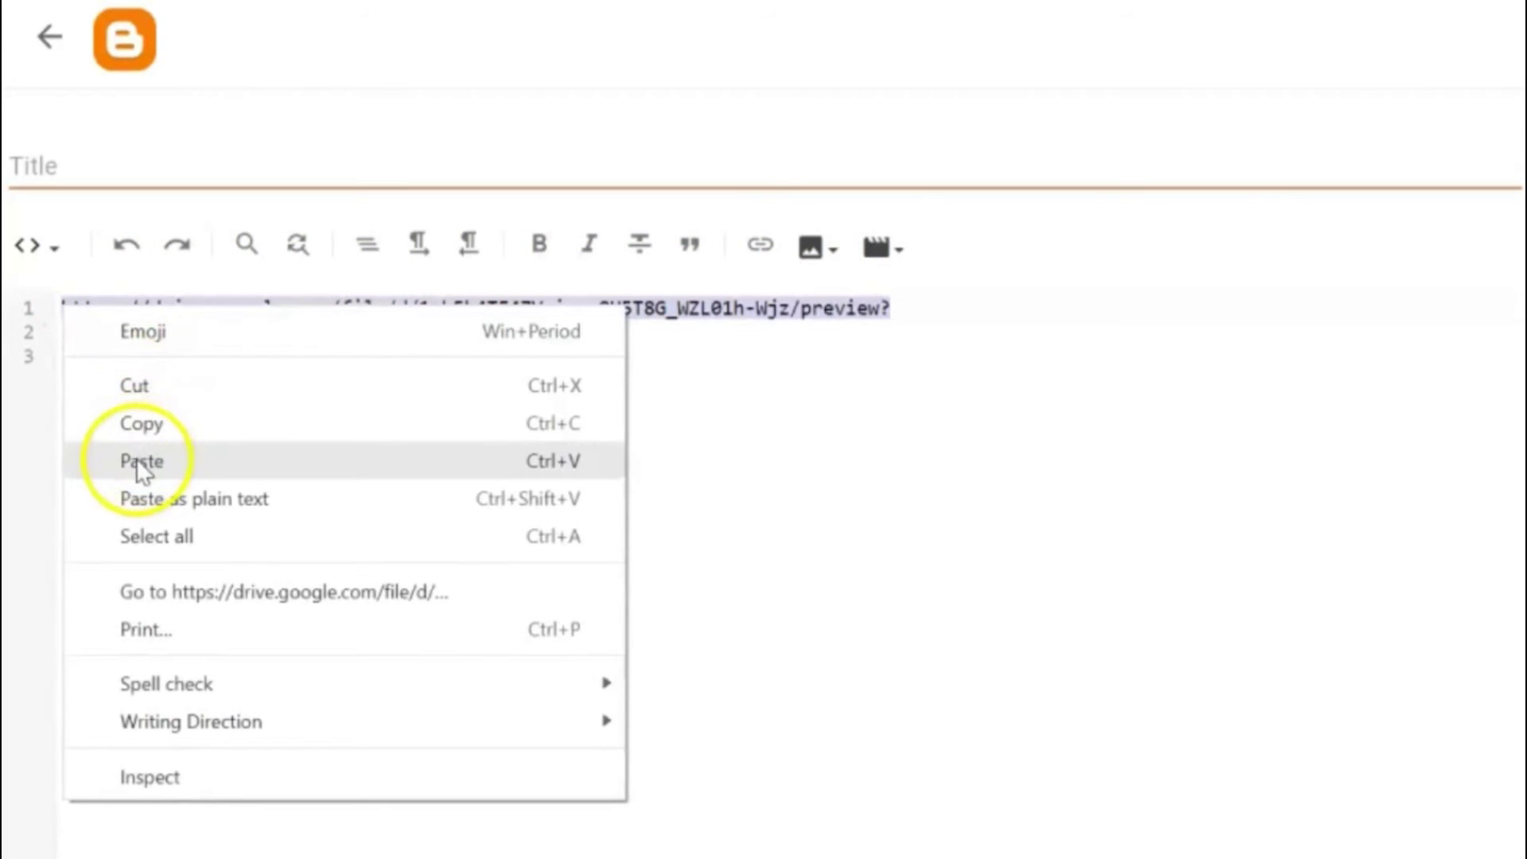
click(146, 427)
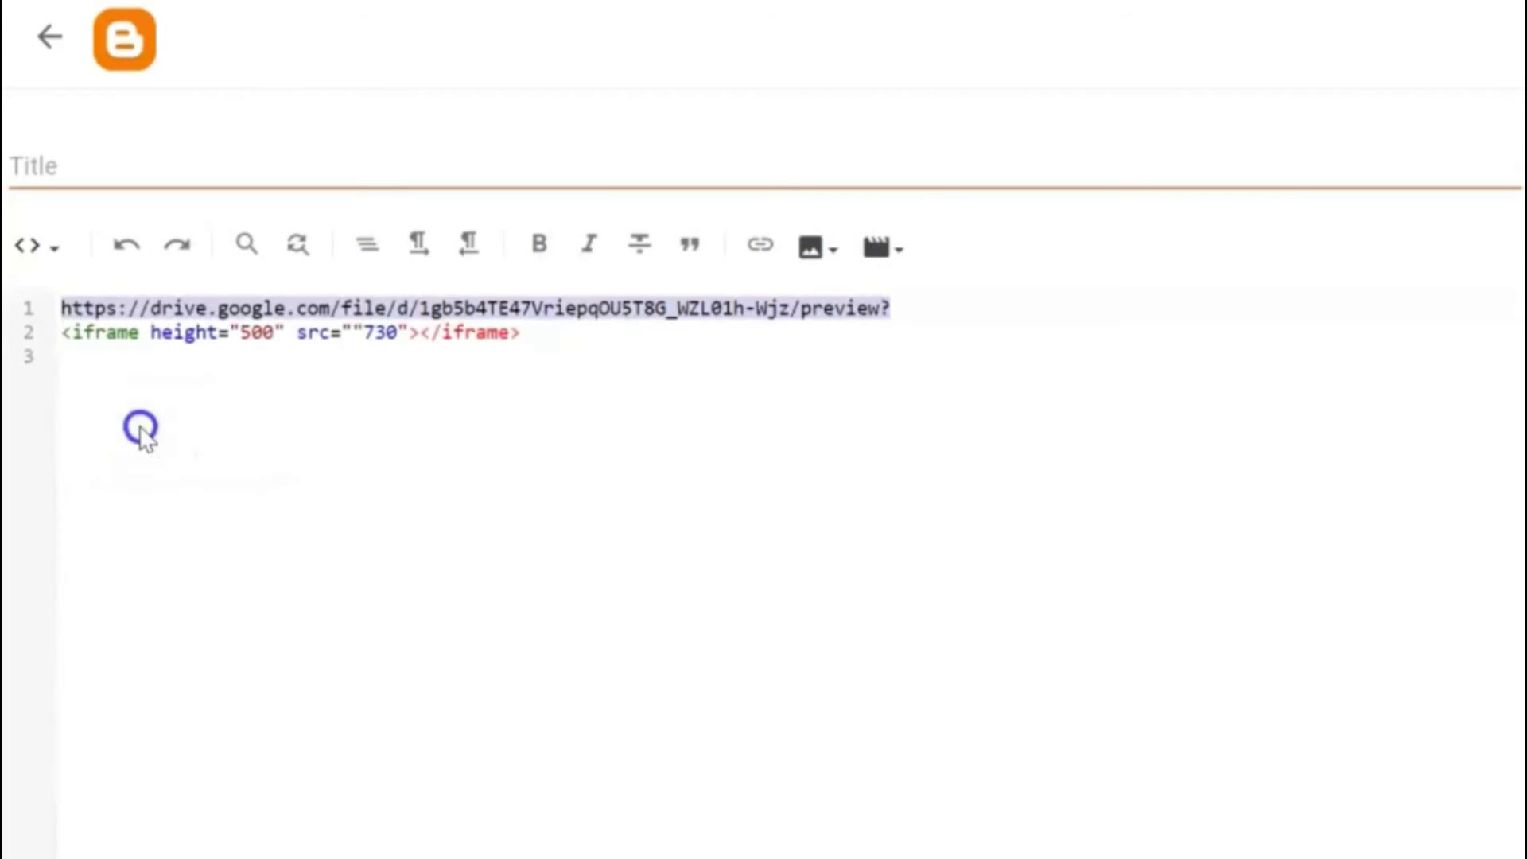
click(353, 333)
right_click(353, 332)
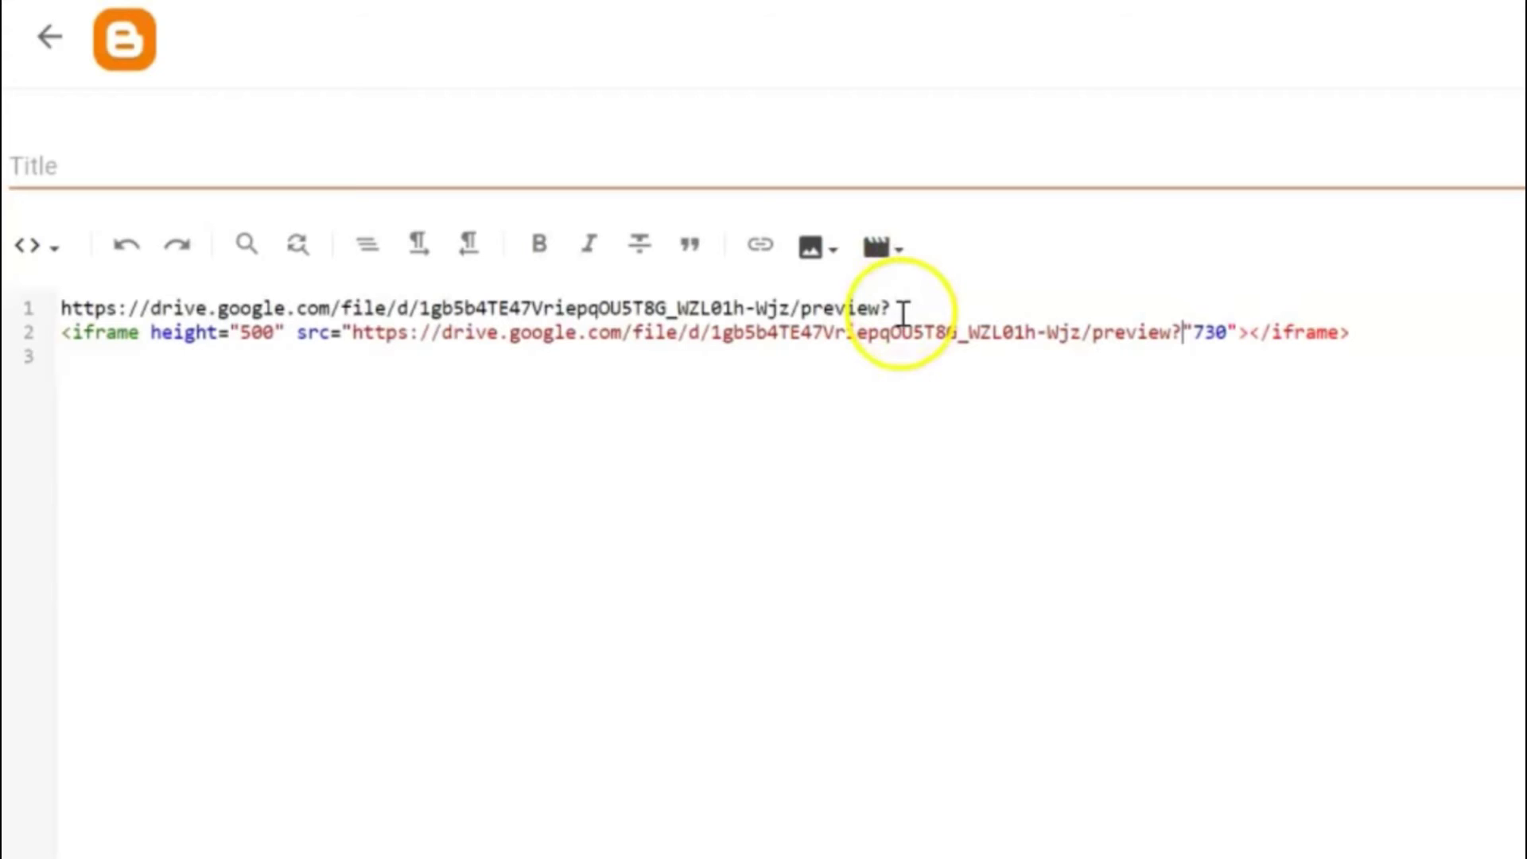
Step: Delete the original link and the empty first line, leaving only the iframe embed
drag(893, 309, 95, 308)
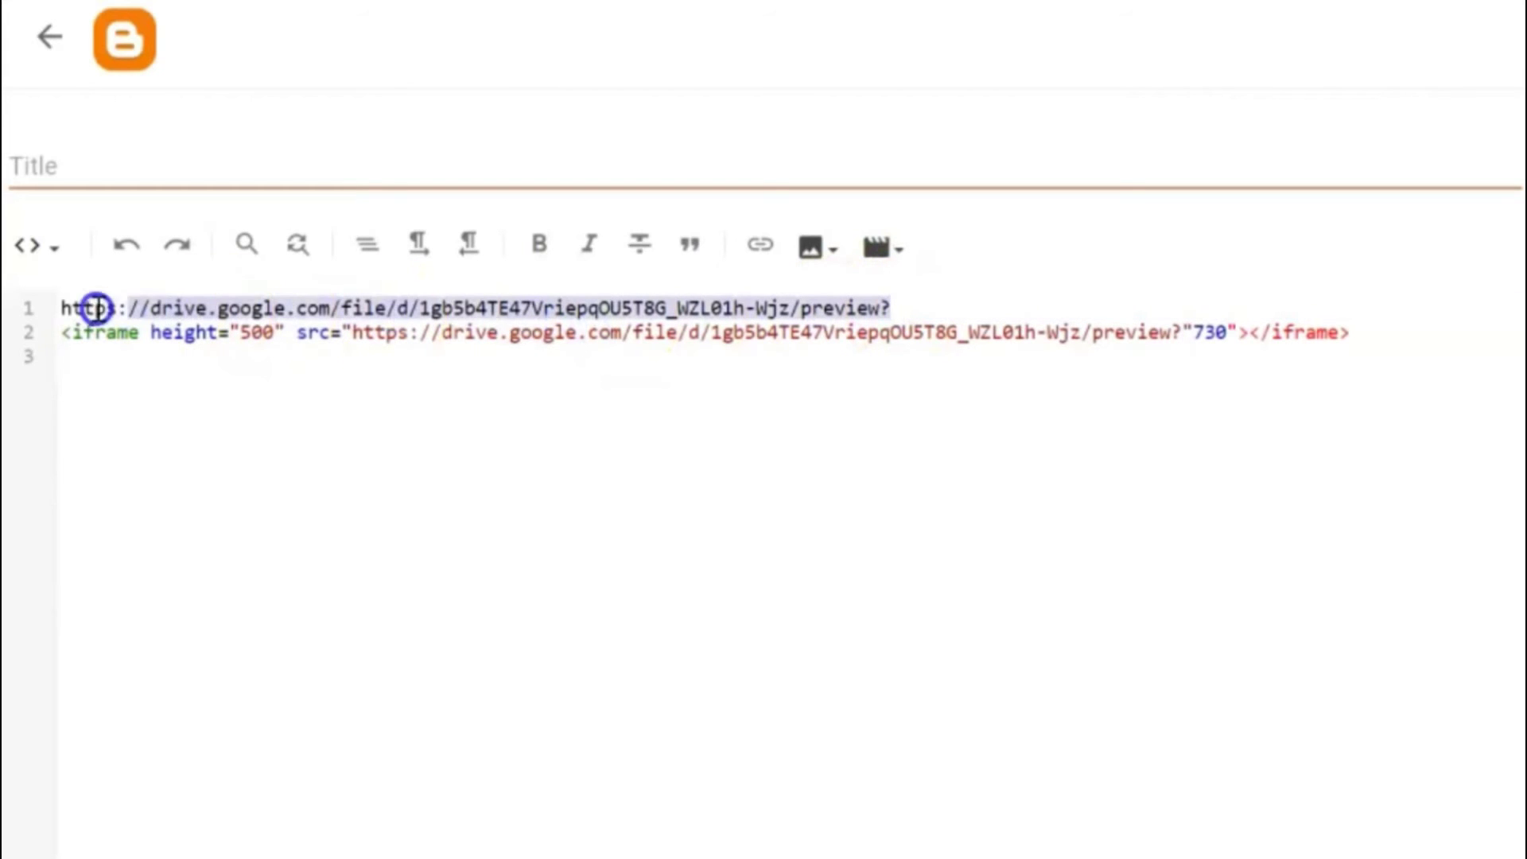
key(Delete)
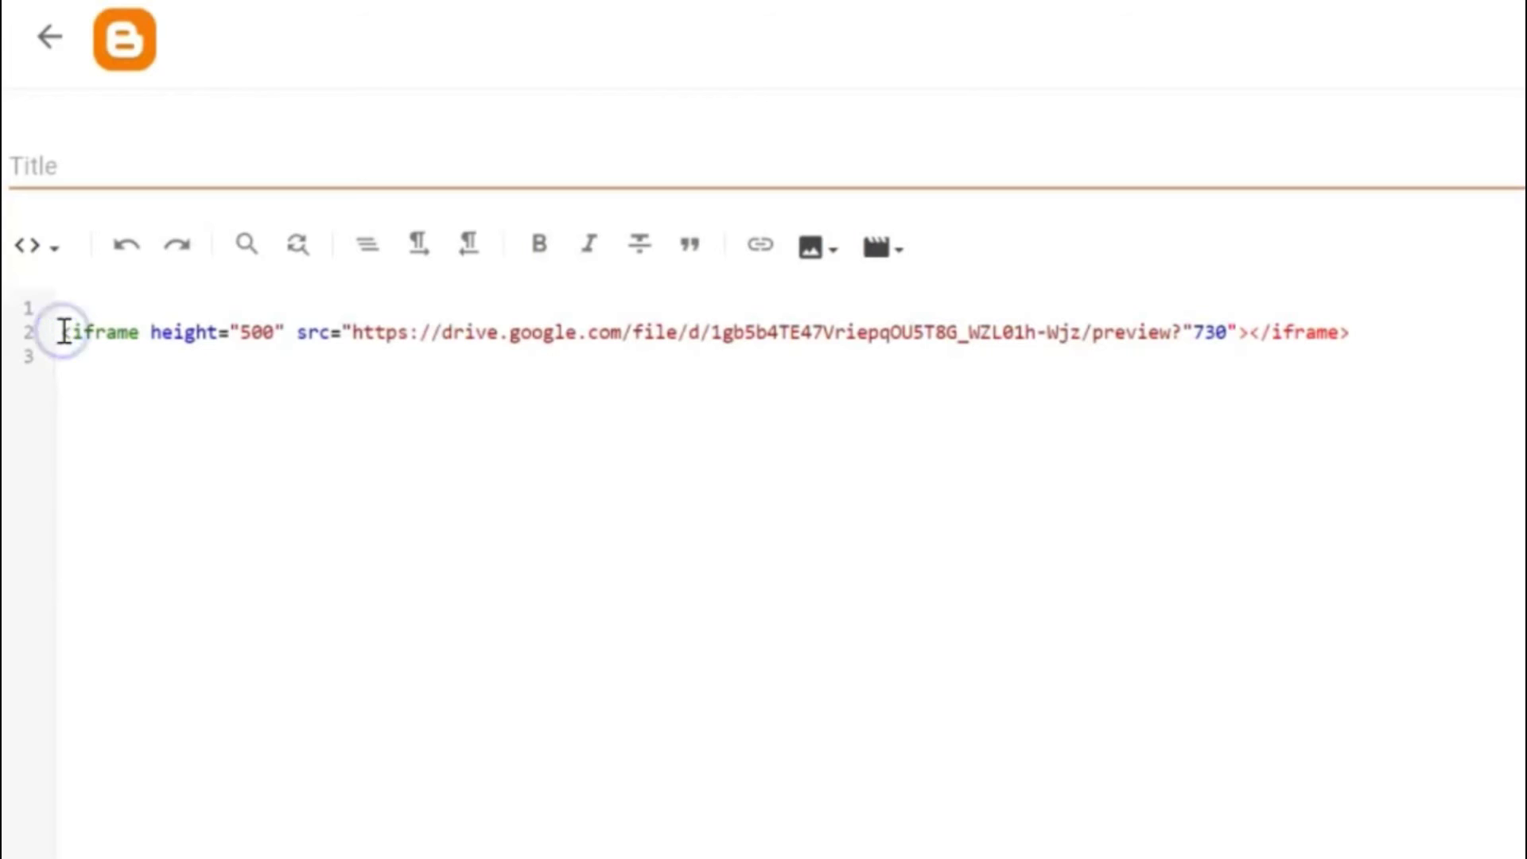
key(BackSpace)
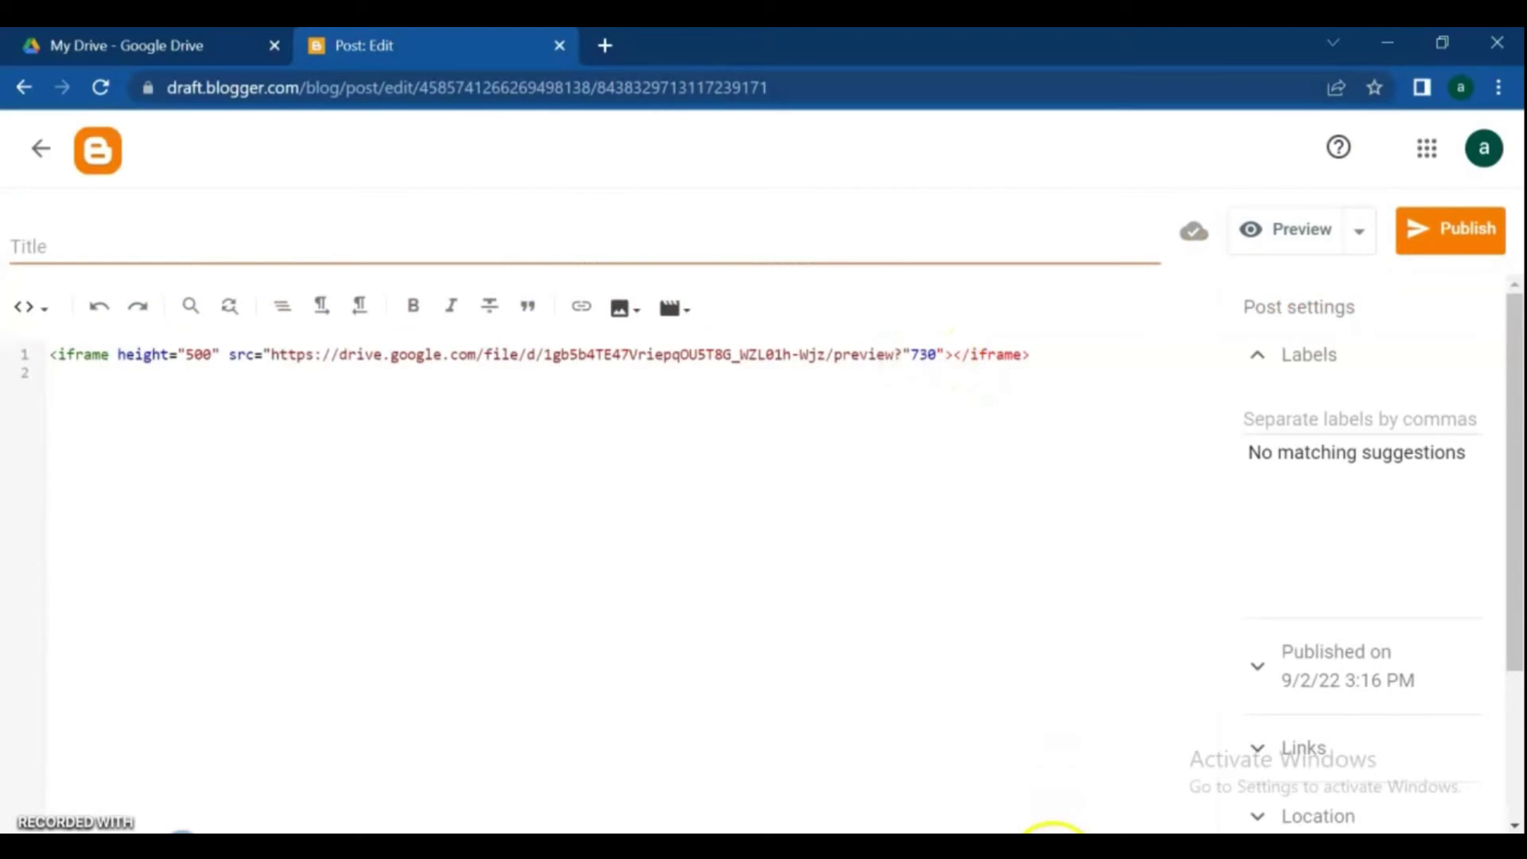
click(1050, 829)
Step: Paste 'Software yang berhubungan dengan Keamanan Asset Informasi' from Notepad as the title, then publish
drag(740, 523, 1304, 519)
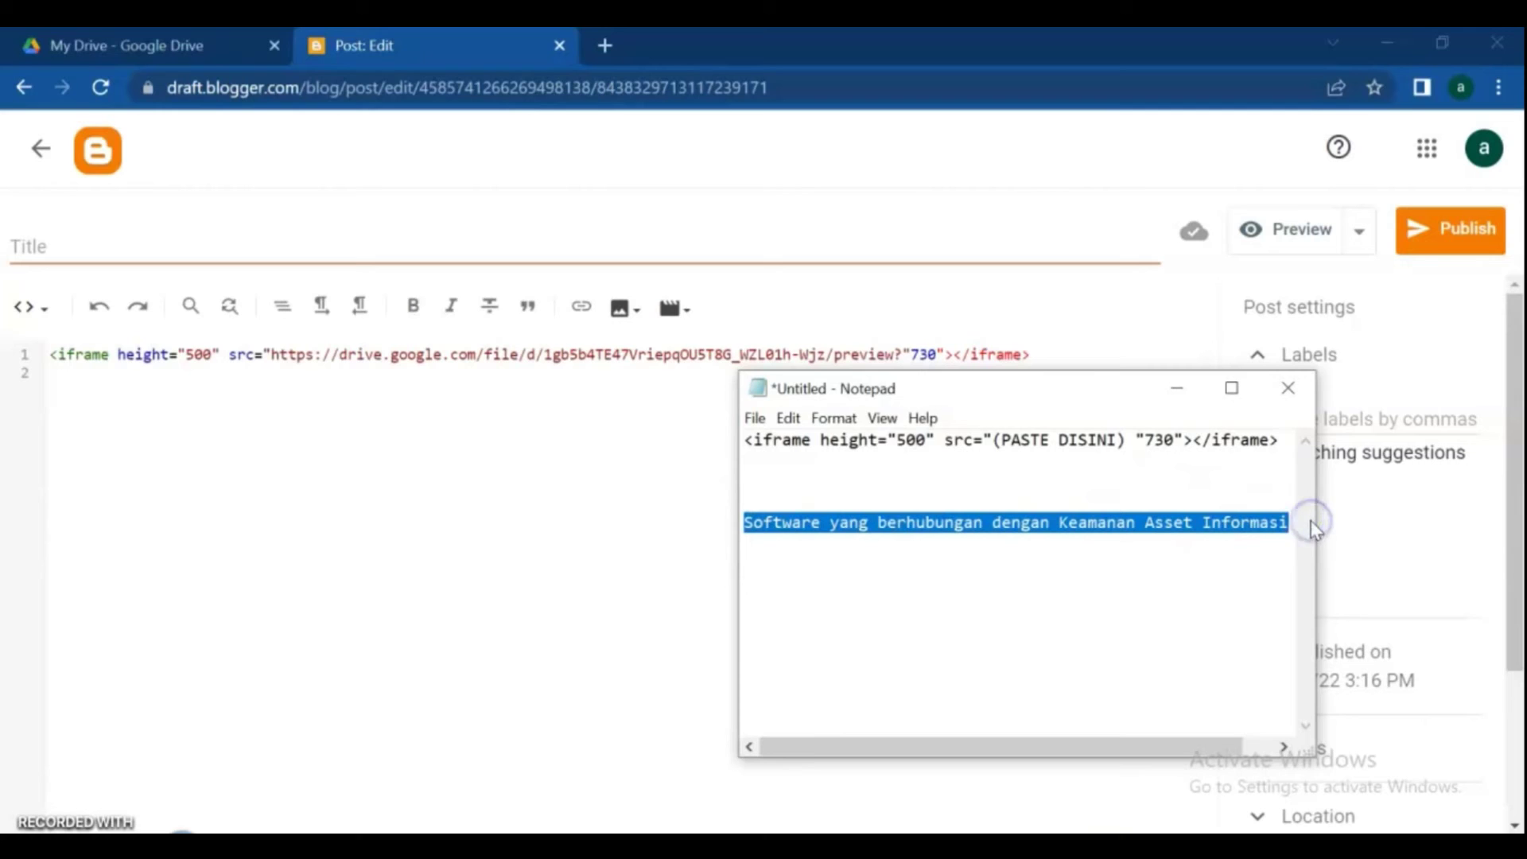
click(99, 248)
right_click(98, 248)
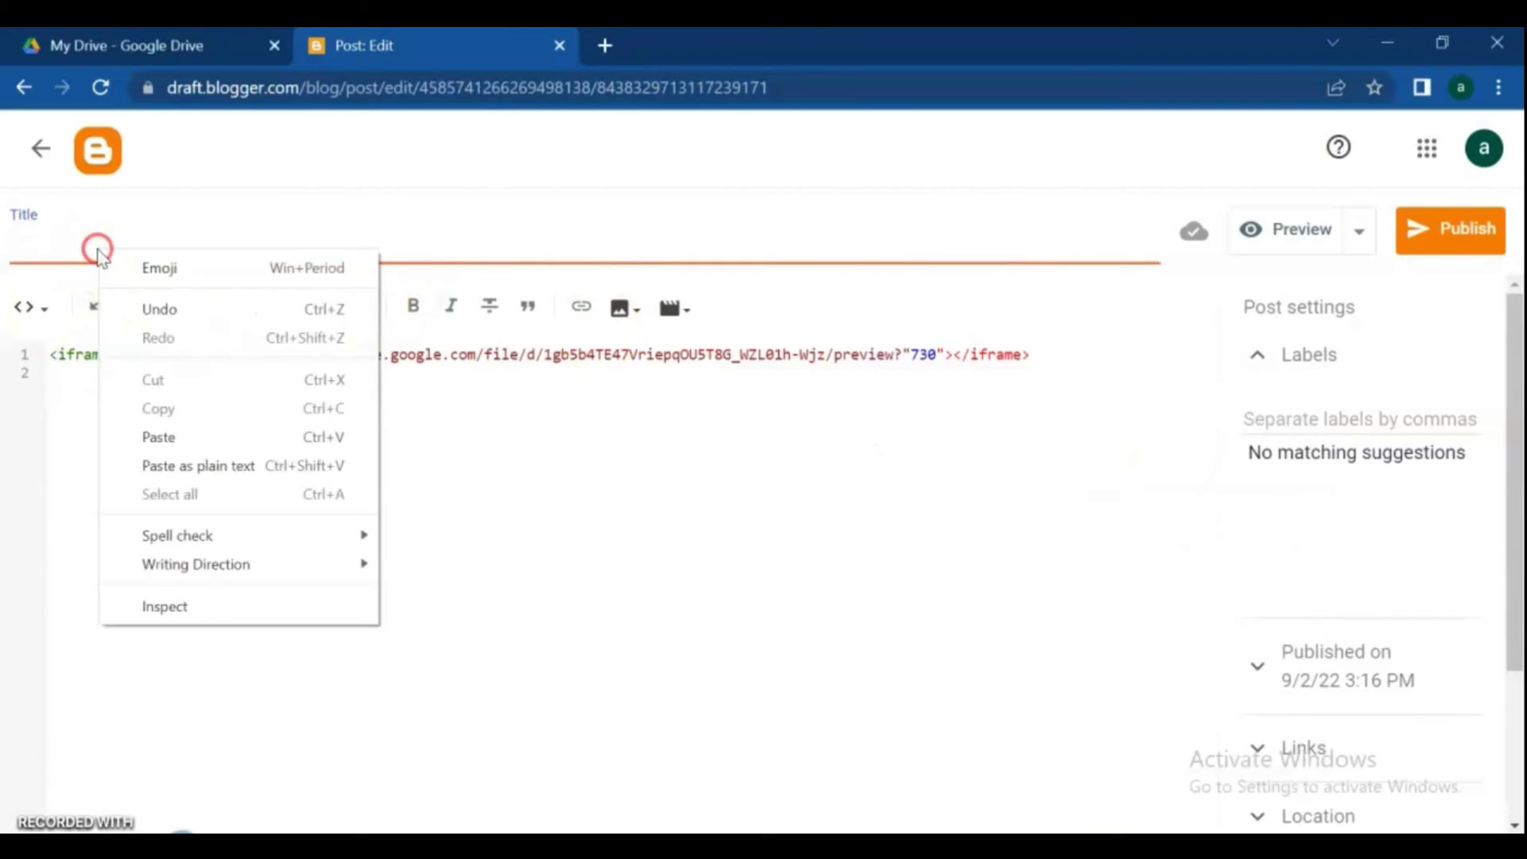
click(159, 437)
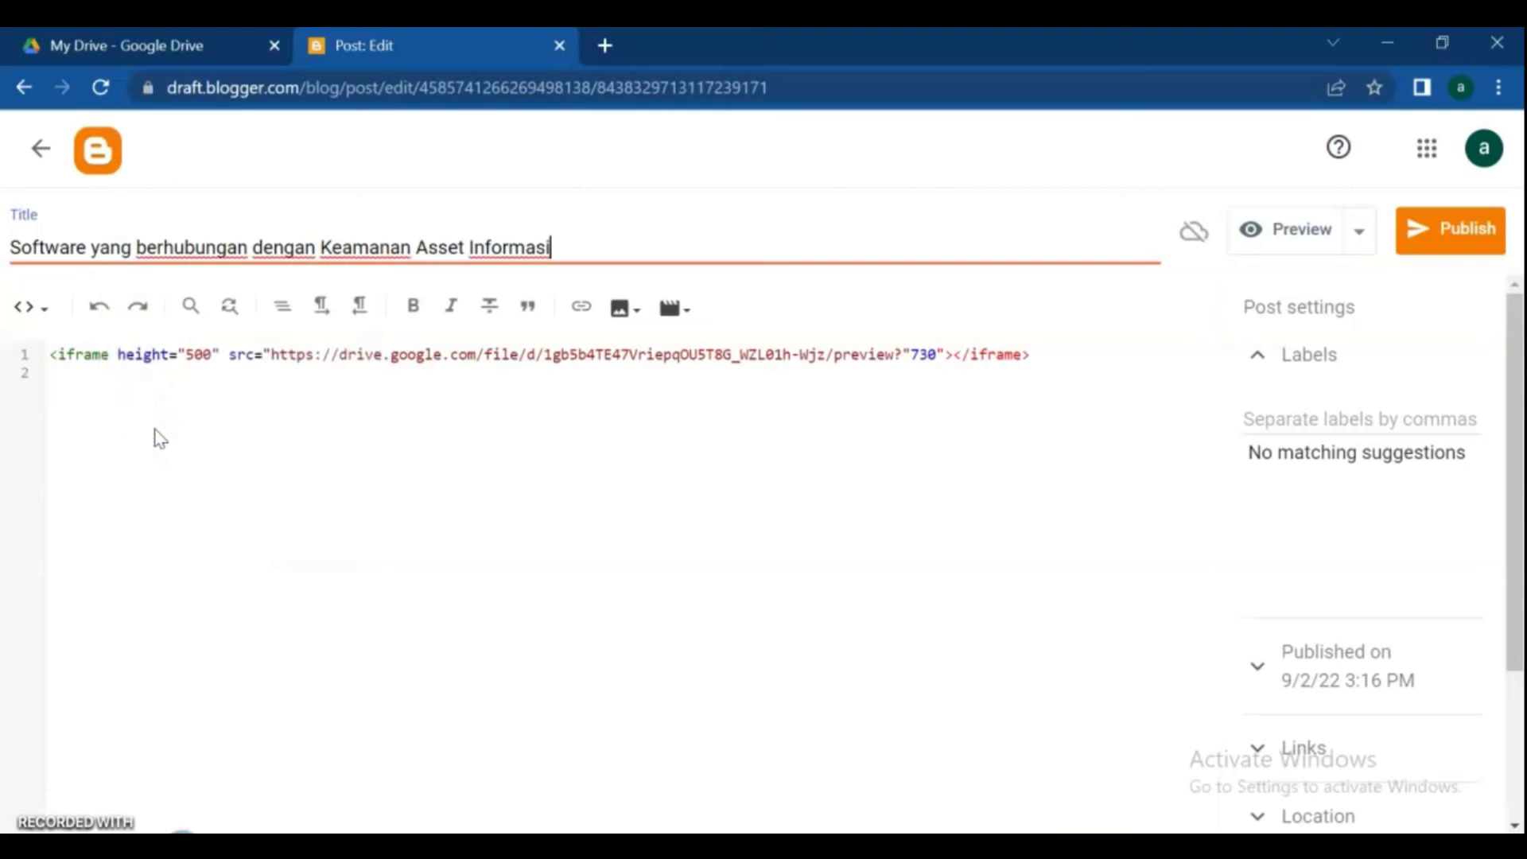
click(1448, 236)
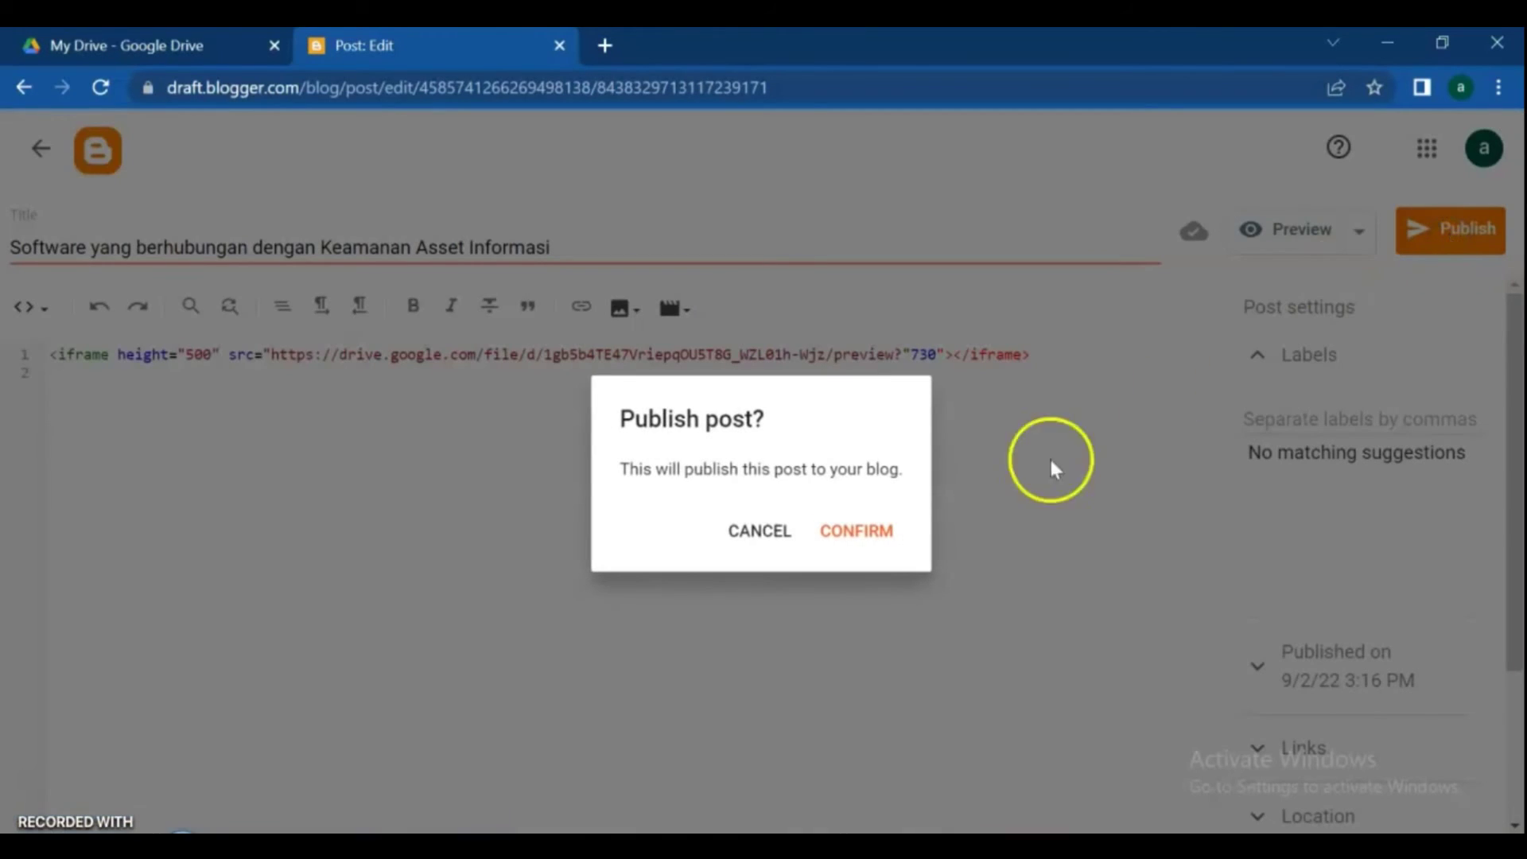
click(857, 532)
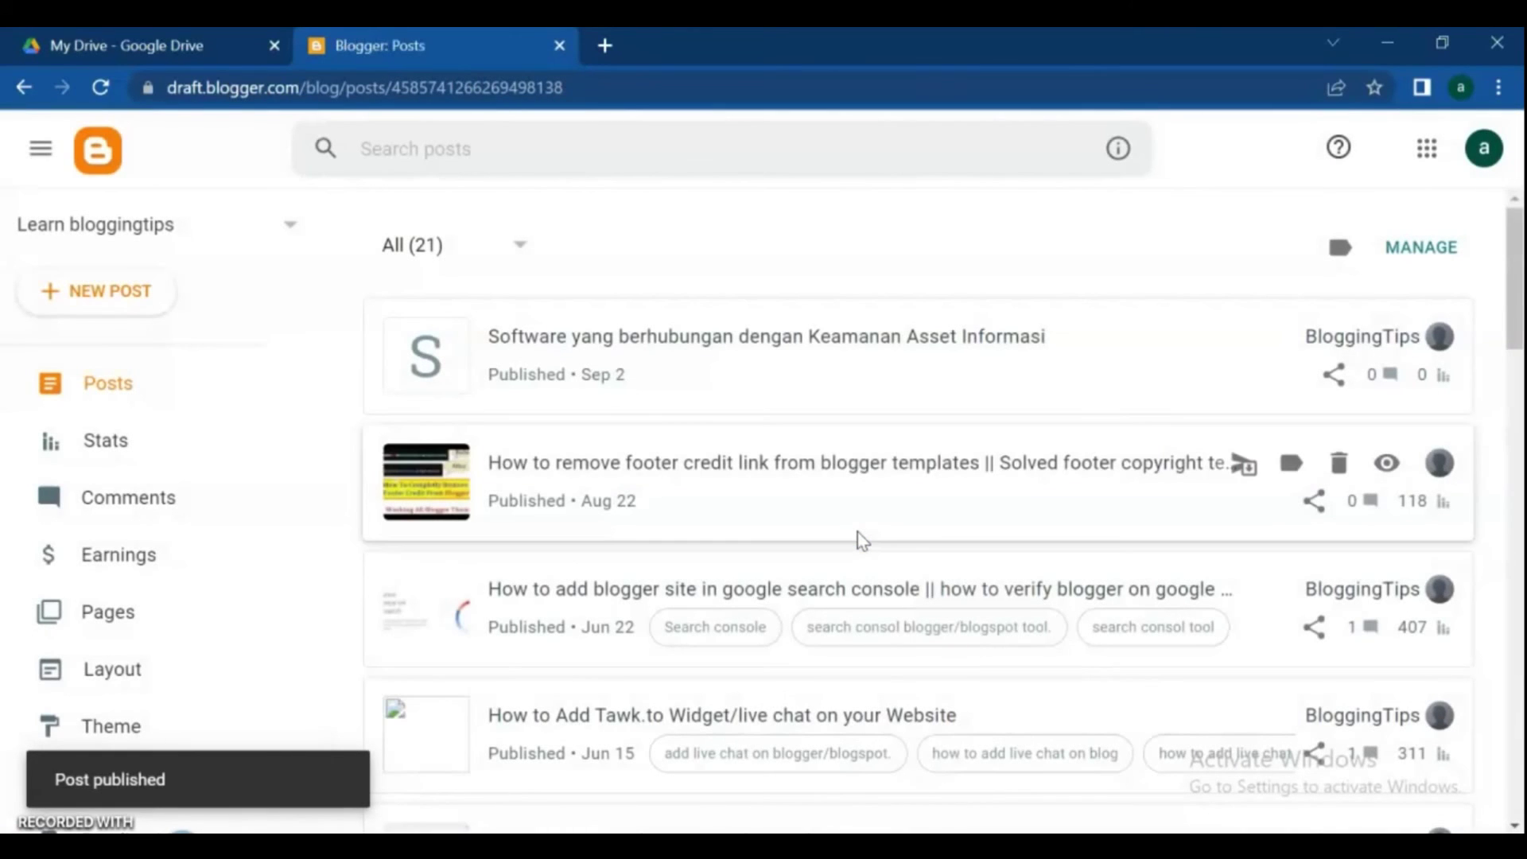
Step: View the new post on the live blog and open its embedded FINAL EXAM PDF in Google Drive
mouse_move(1301, 340)
click(1384, 336)
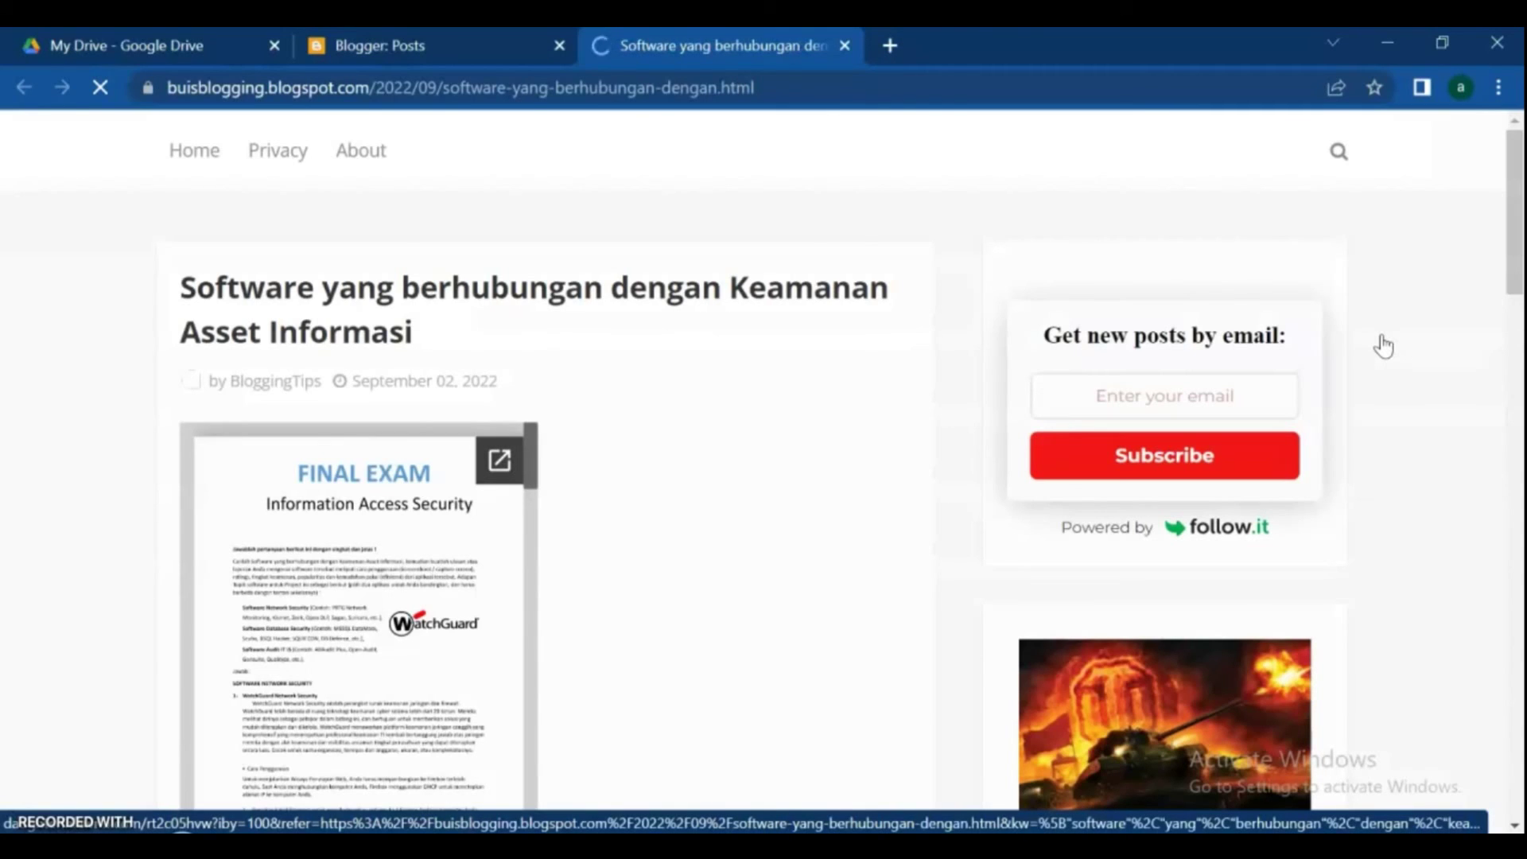
click(390, 533)
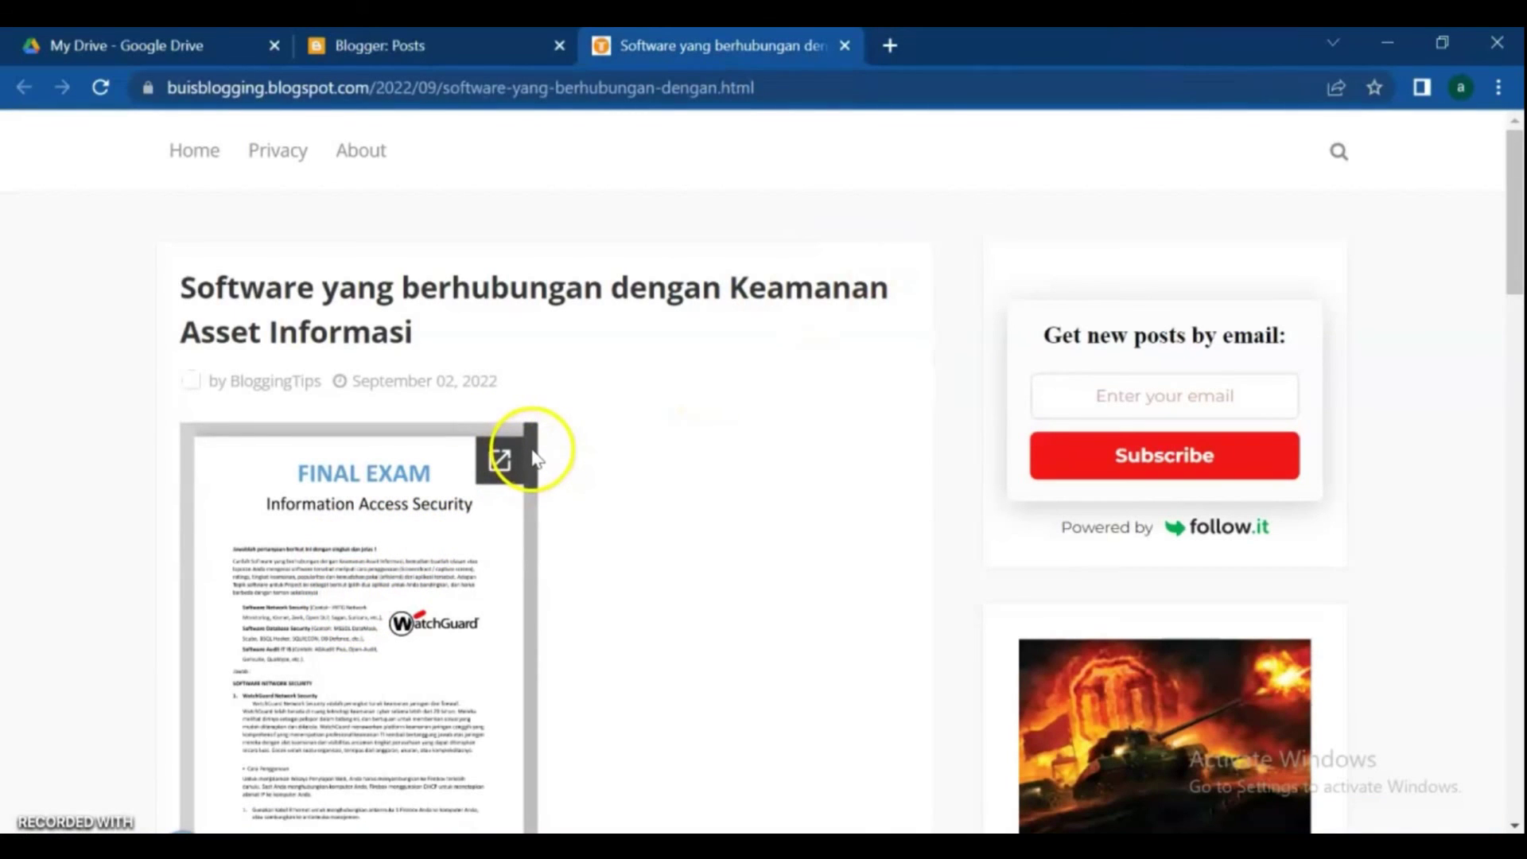
mouse_move(532, 451)
mouse_down()
mouse_move(536, 679)
mouse_move(580, 814)
mouse_up()
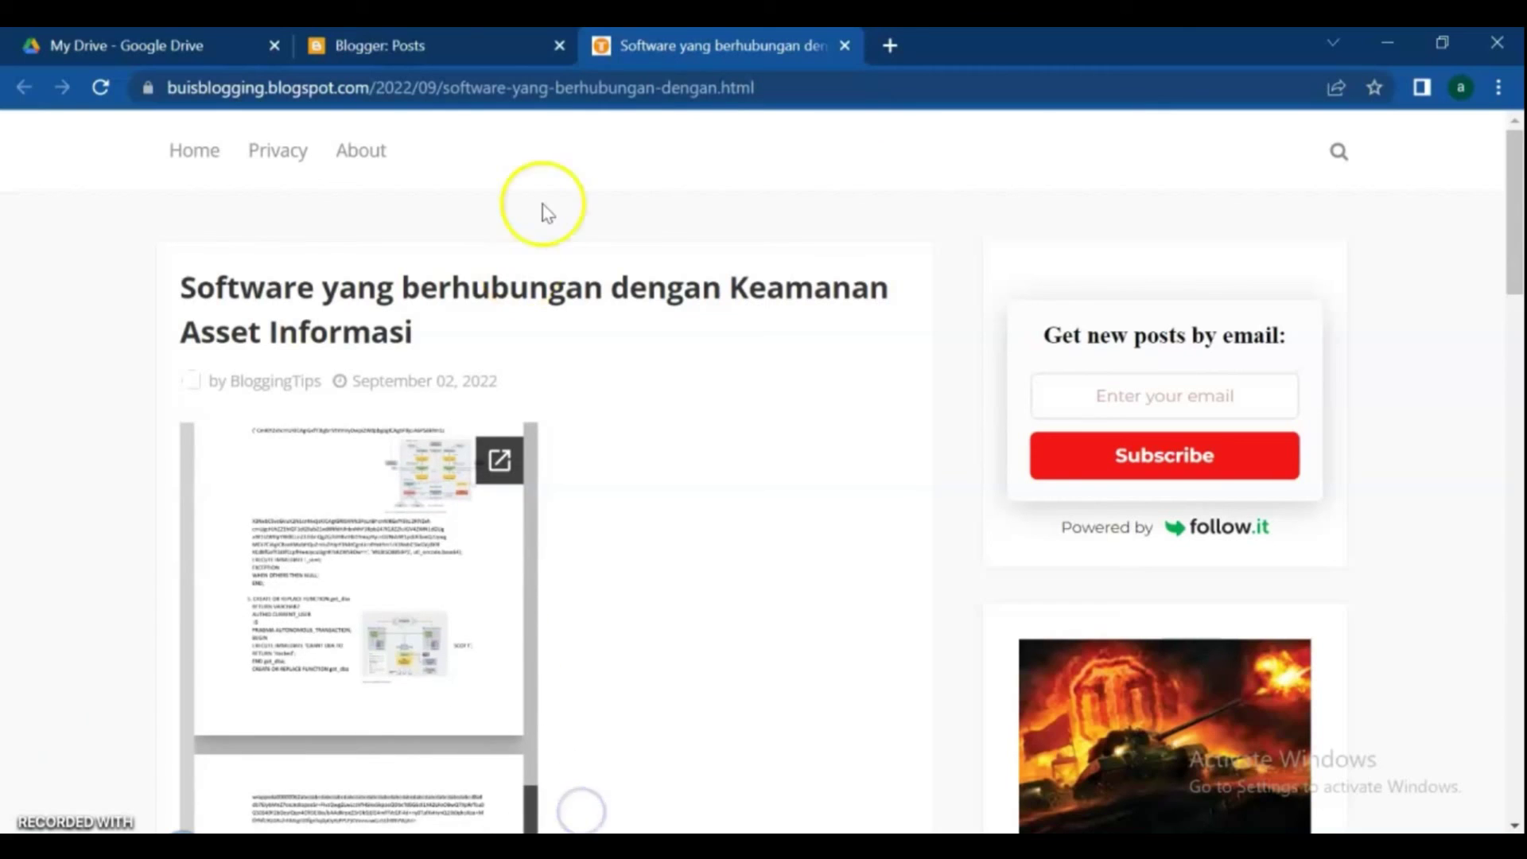
click(499, 462)
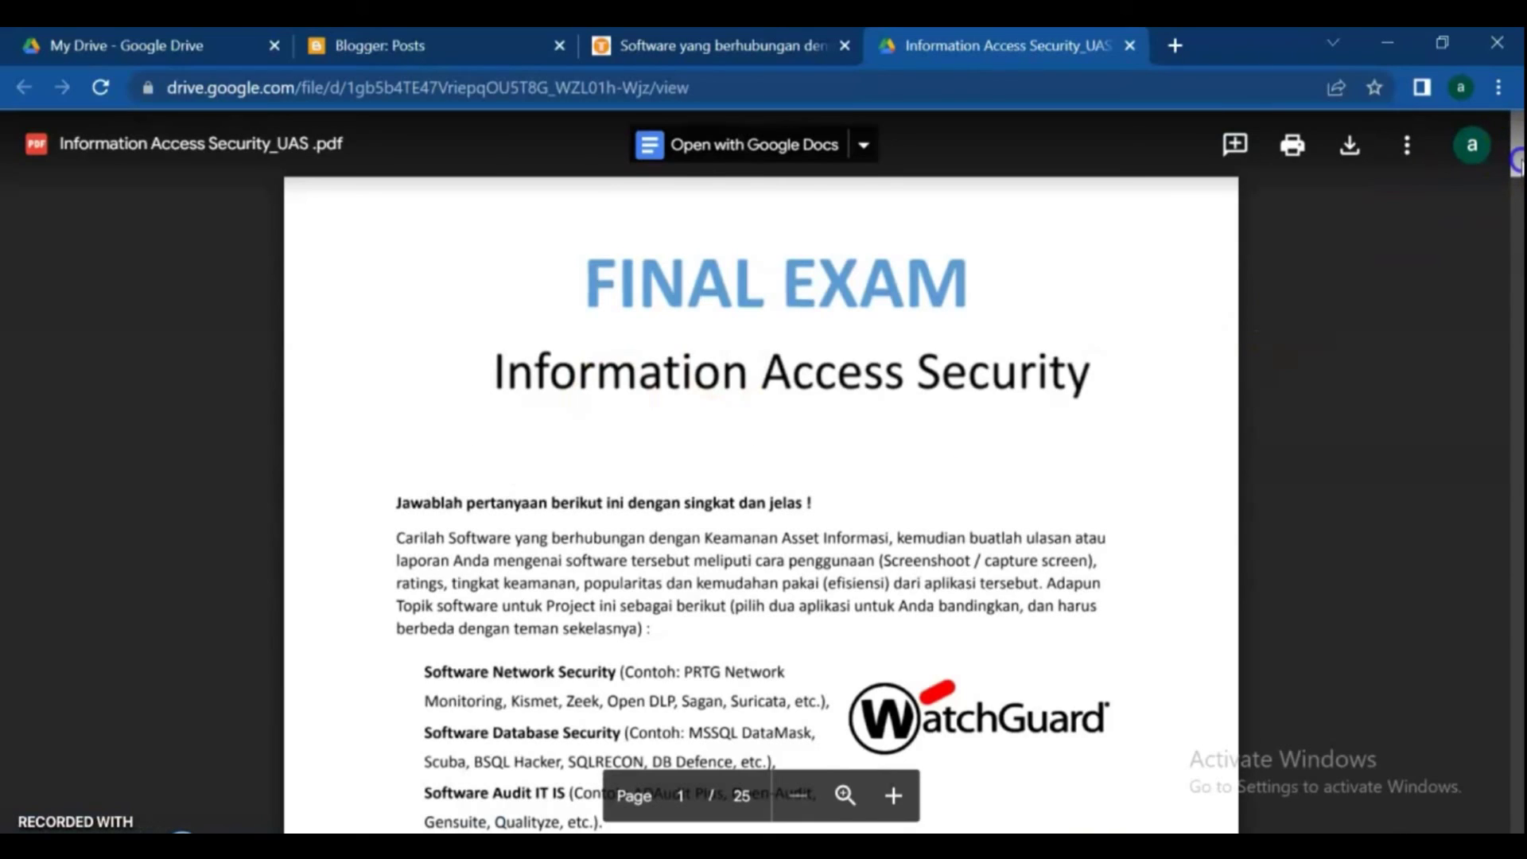
drag(1518, 158, 1518, 229)
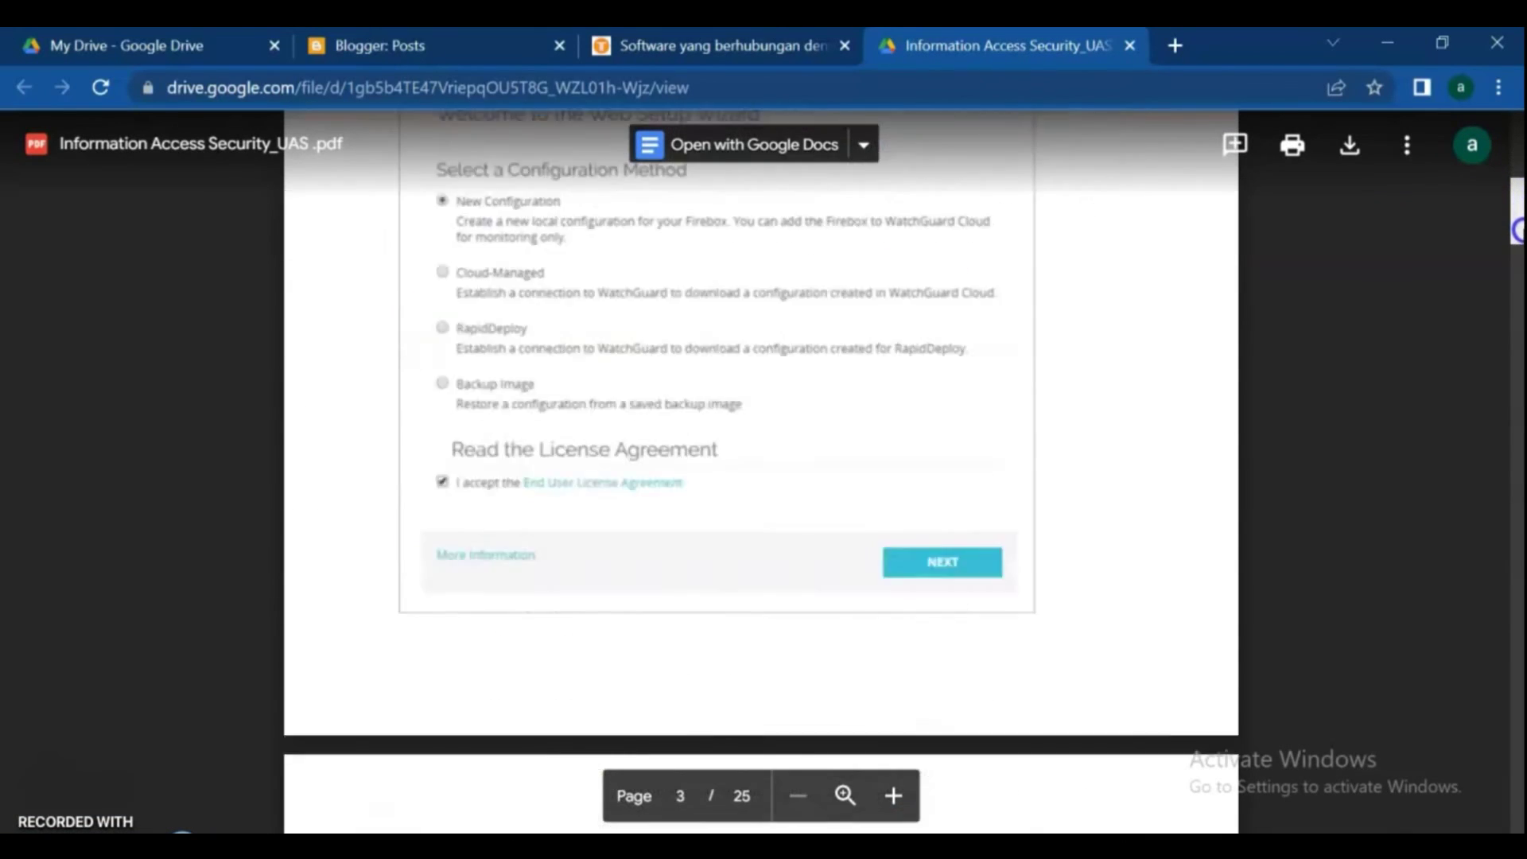